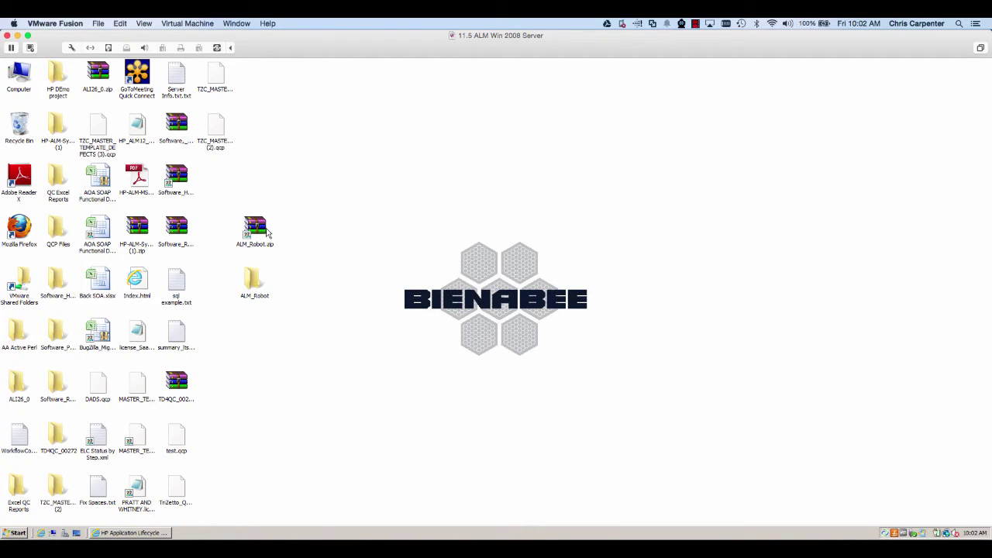
# Step: Install ALM Robot for Everyone from ALM_Robot\ALM_Robot\ALM_Robot.msi in the default folder
pyautogui.doubleClick(256, 281)
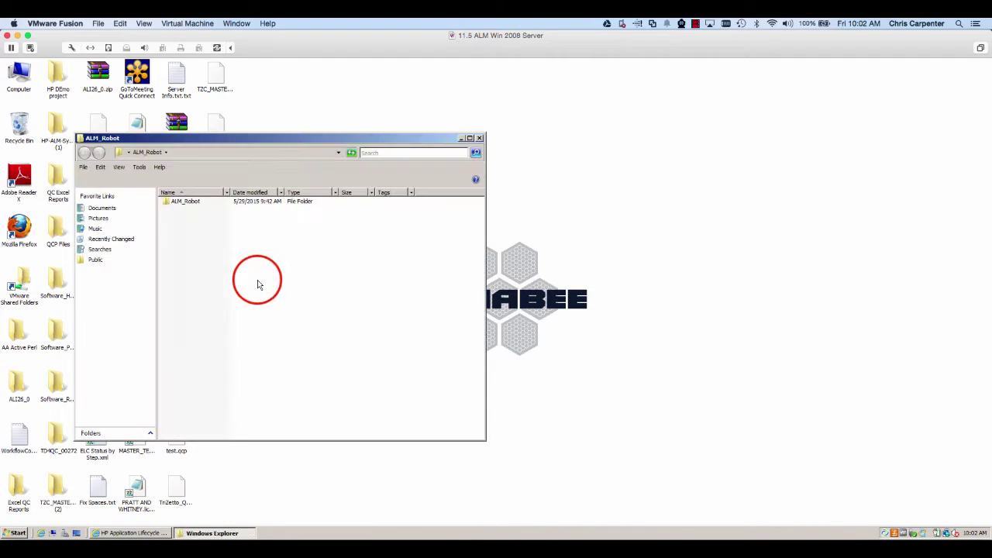
pyautogui.doubleClick(186, 201)
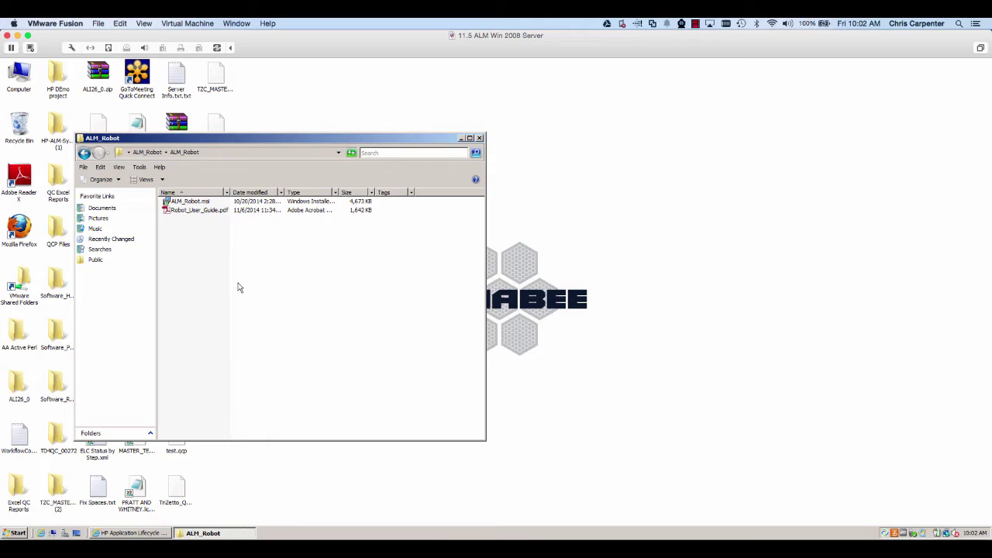
pyautogui.doubleClick(186, 202)
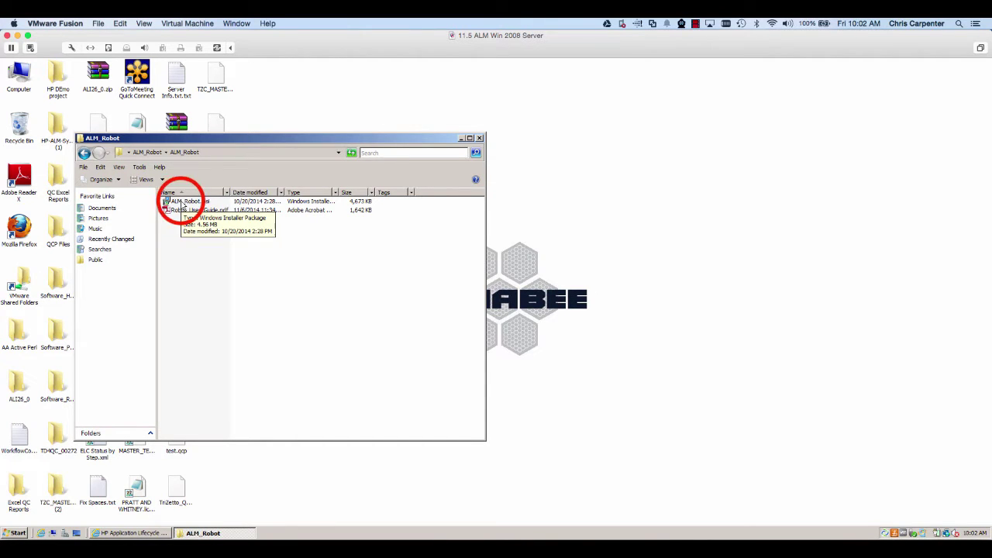
pyautogui.click(588, 383)
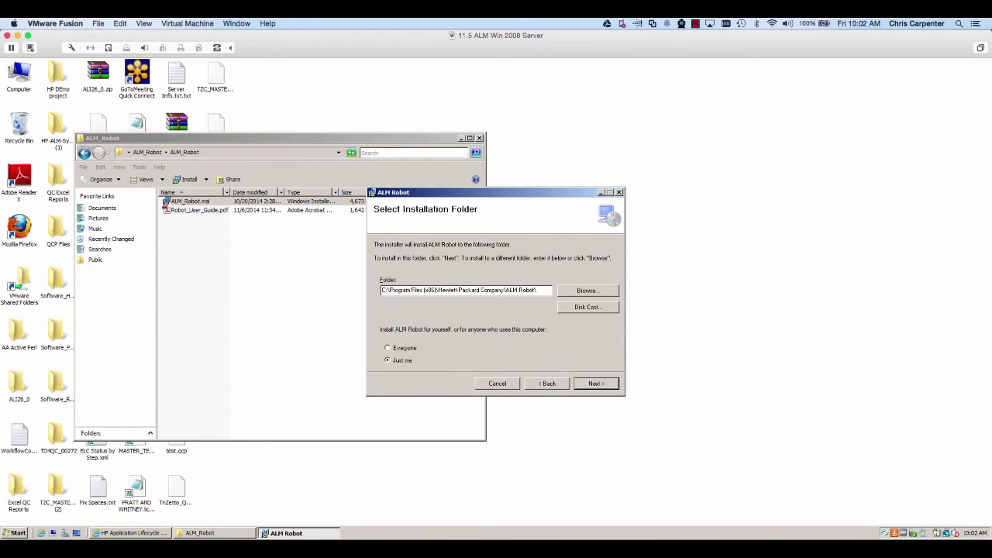
pyautogui.click(412, 350)
pyautogui.click(580, 385)
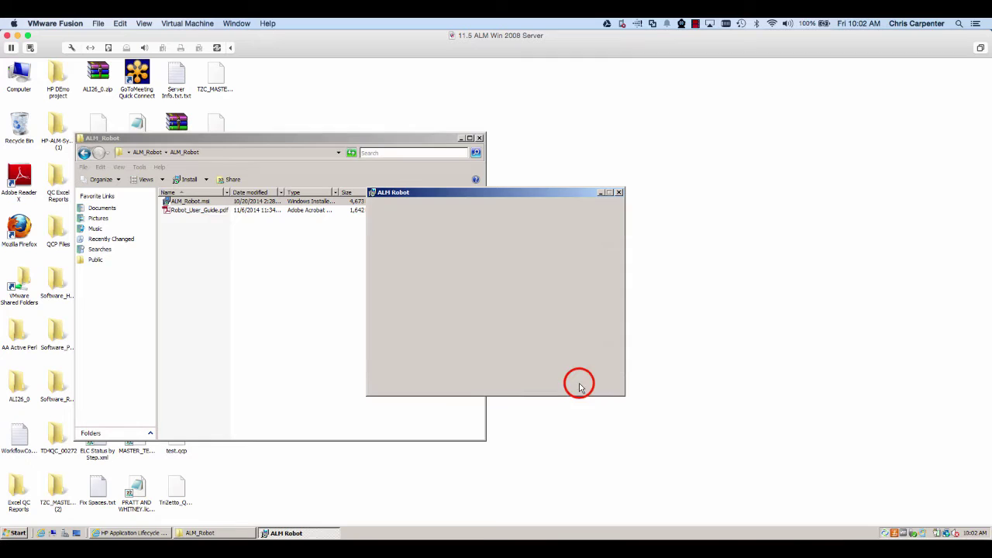
pyautogui.click(582, 385)
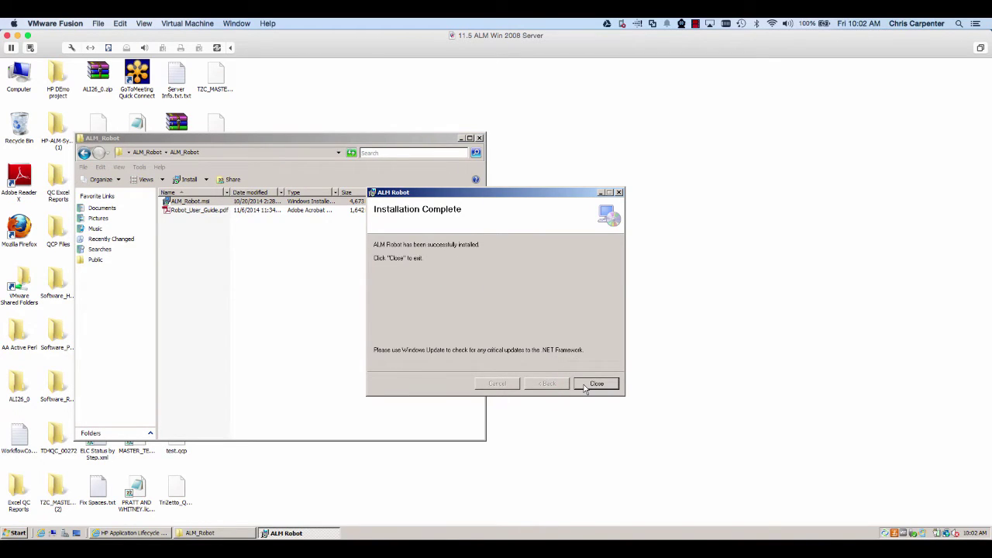
pyautogui.click(595, 384)
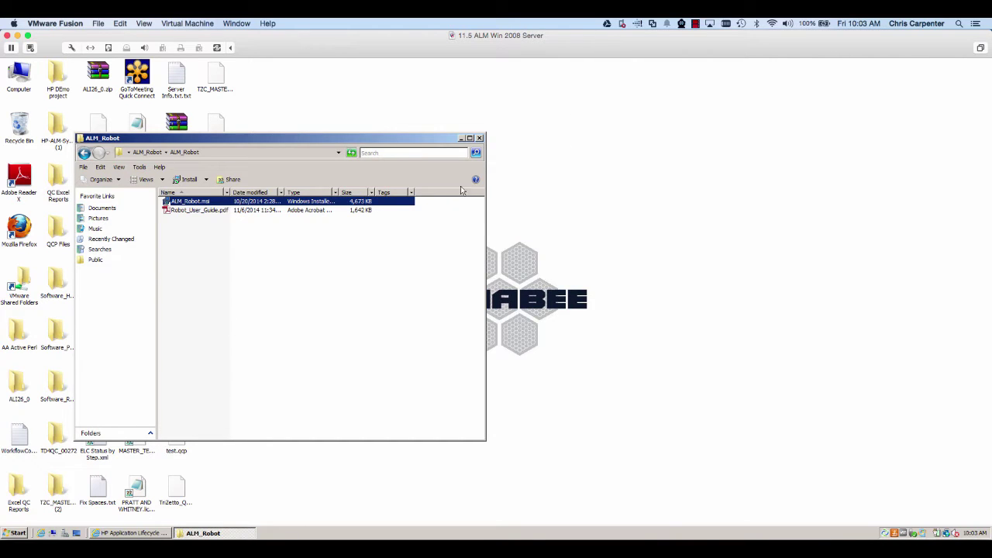
# Step: Open ALM Site Administration in Internet Explorer, install the platform loader, and log in
pyautogui.click(124, 524)
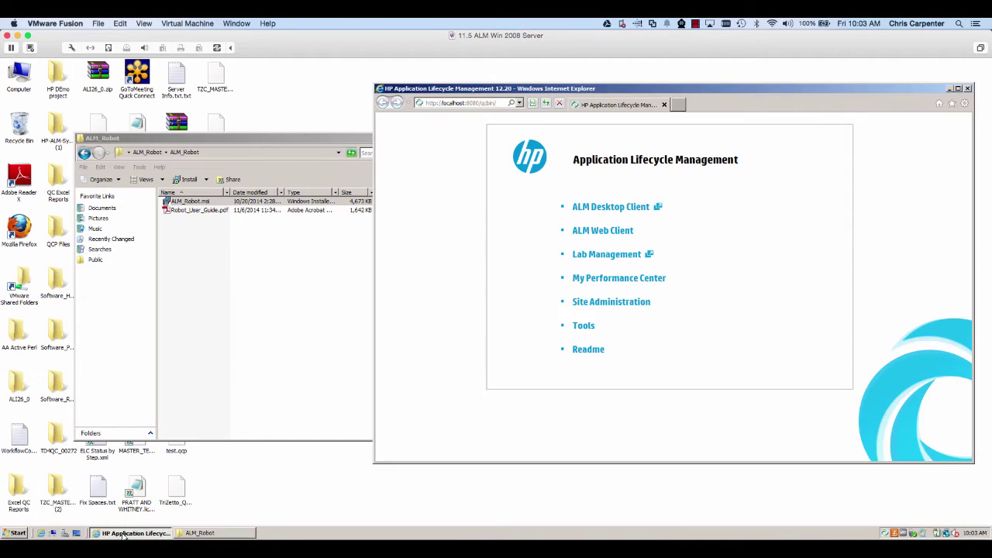
pyautogui.click(608, 303)
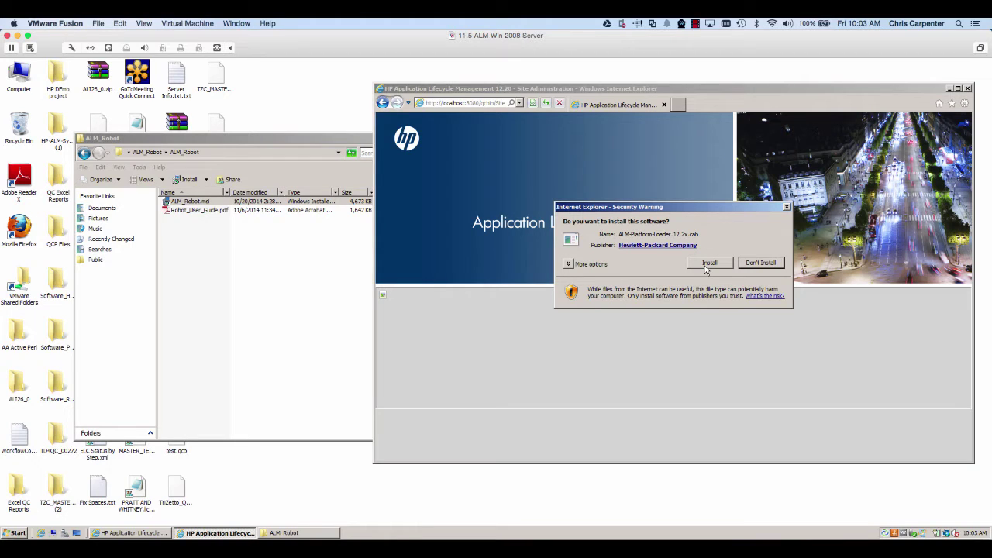
pyautogui.click(707, 265)
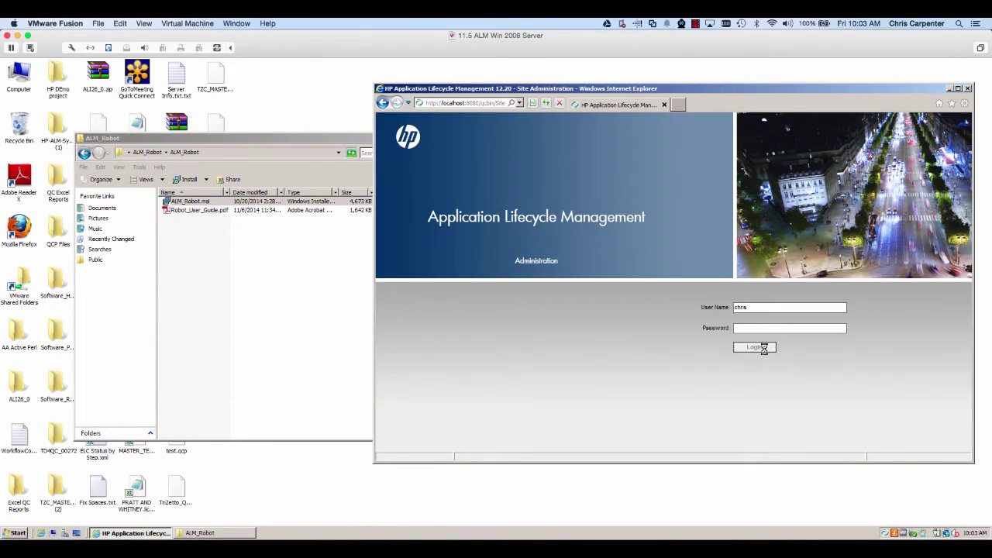
pyautogui.click(765, 349)
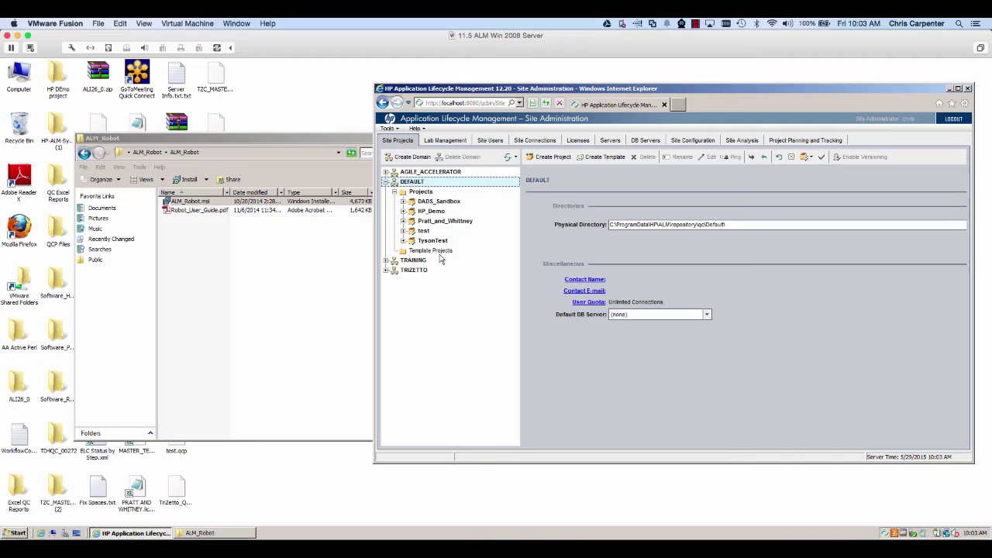
# Step: Create the ROBOT domain, which starts with empty Projects and Template Projects folders
pyautogui.click(411, 157)
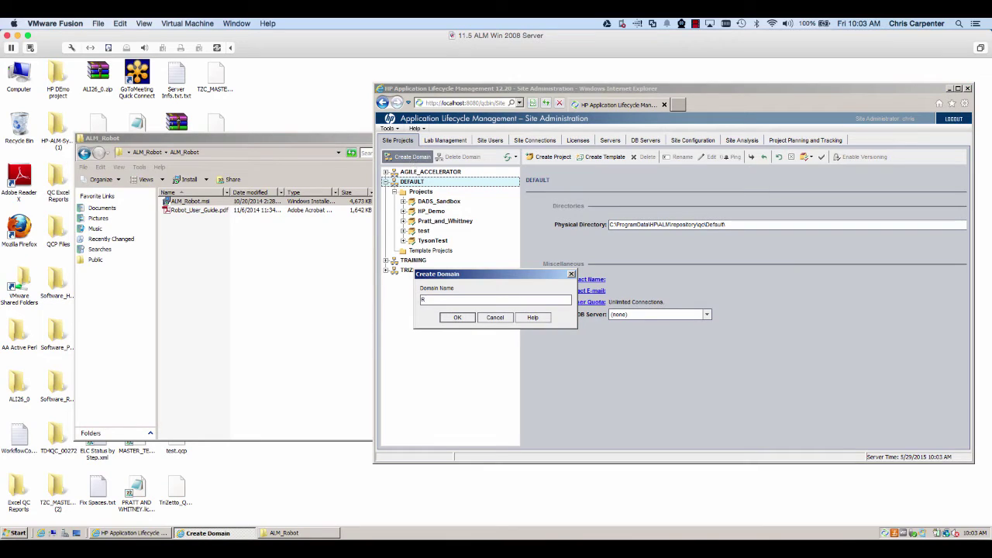
pyautogui.write('ROBOT')
pyautogui.press('Return')
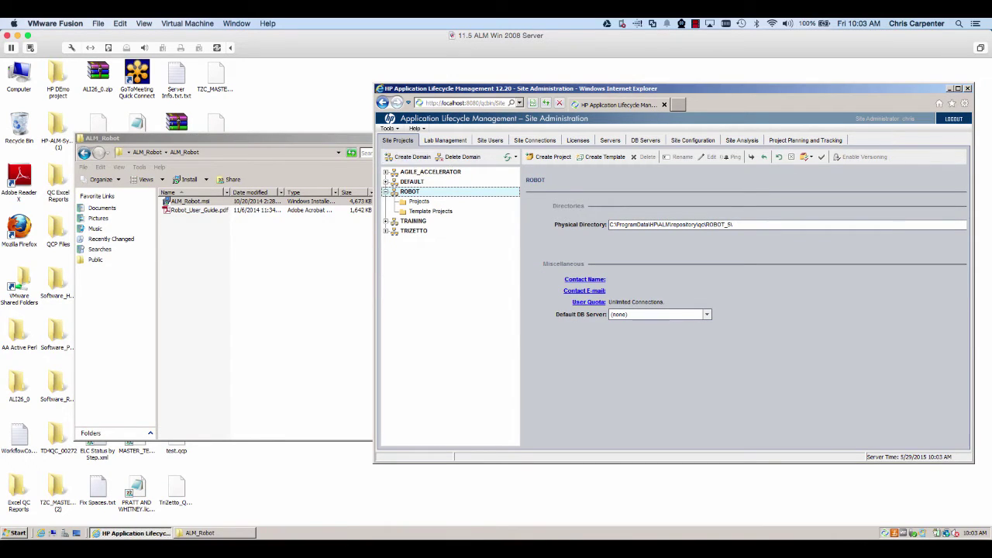
# Step: Create empty MS-SQL project RobotTemp in ROBOT with default database settings, no administrators or extensions
pyautogui.click(547, 160)
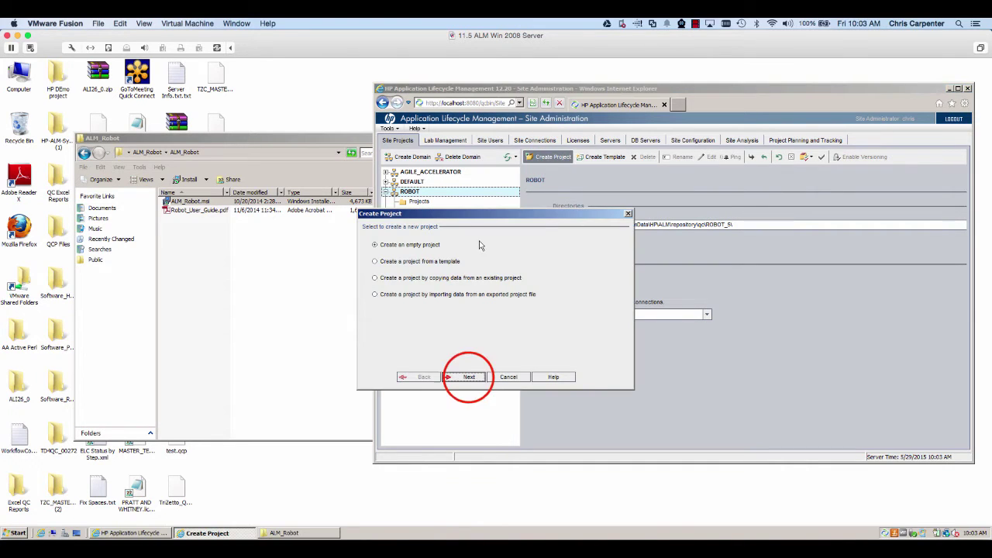
pyautogui.click(469, 377)
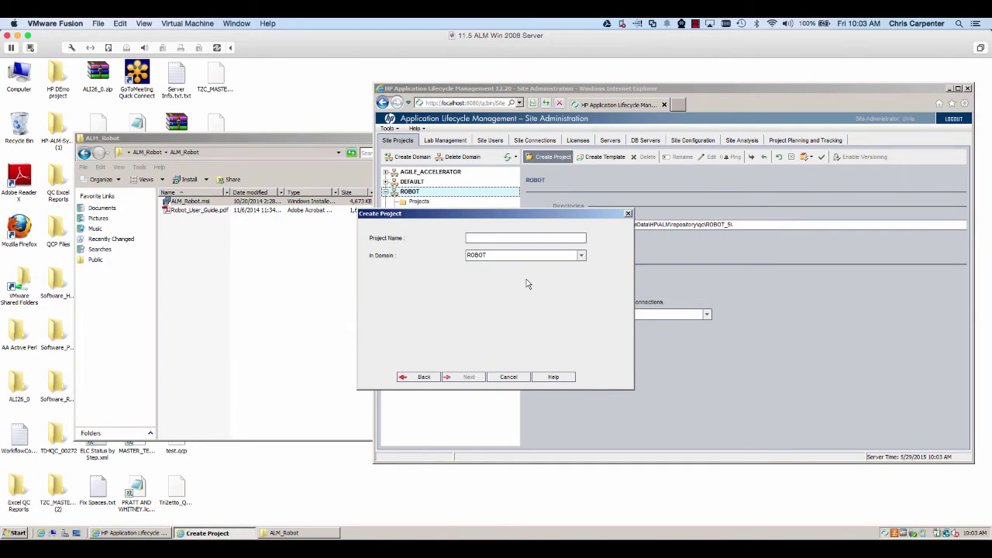
pyautogui.write('RobotTemp')
pyautogui.click(470, 377)
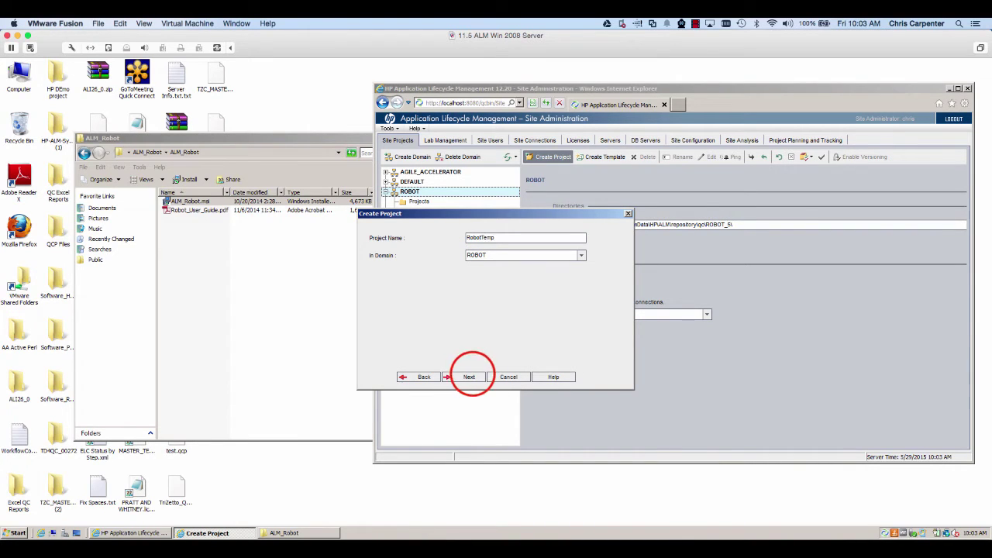
pyautogui.click(470, 377)
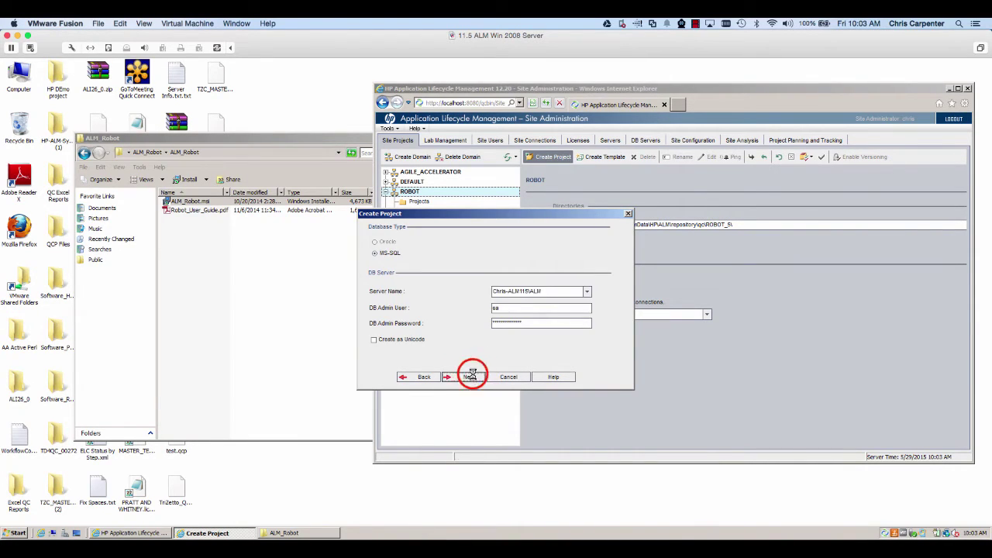
pyautogui.click(495, 322)
pyautogui.click(459, 376)
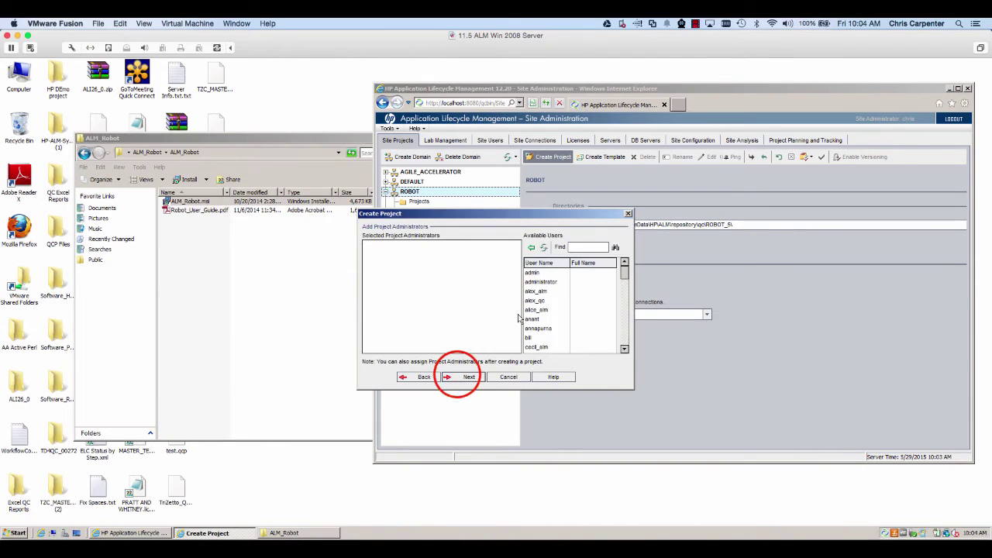
pyautogui.click(459, 376)
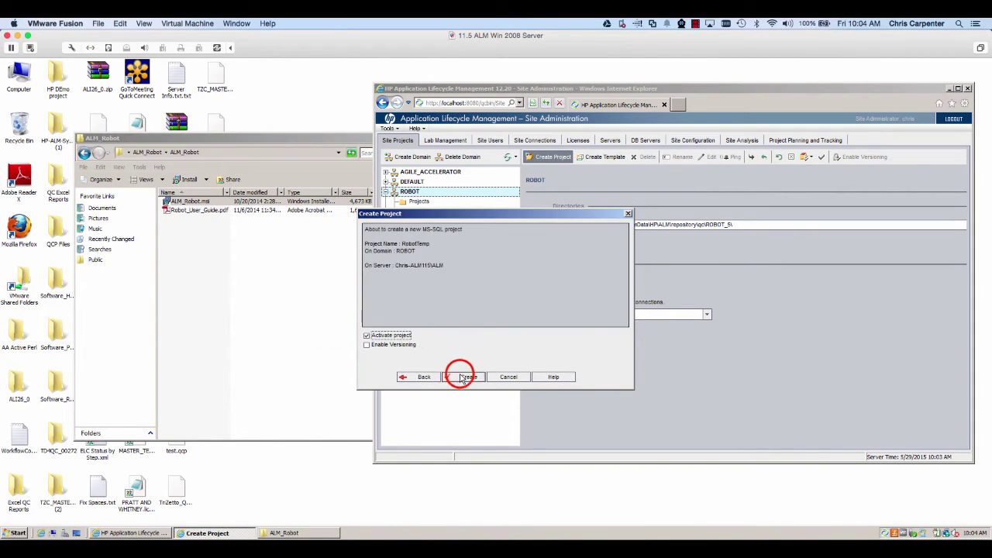
pyautogui.click(459, 376)
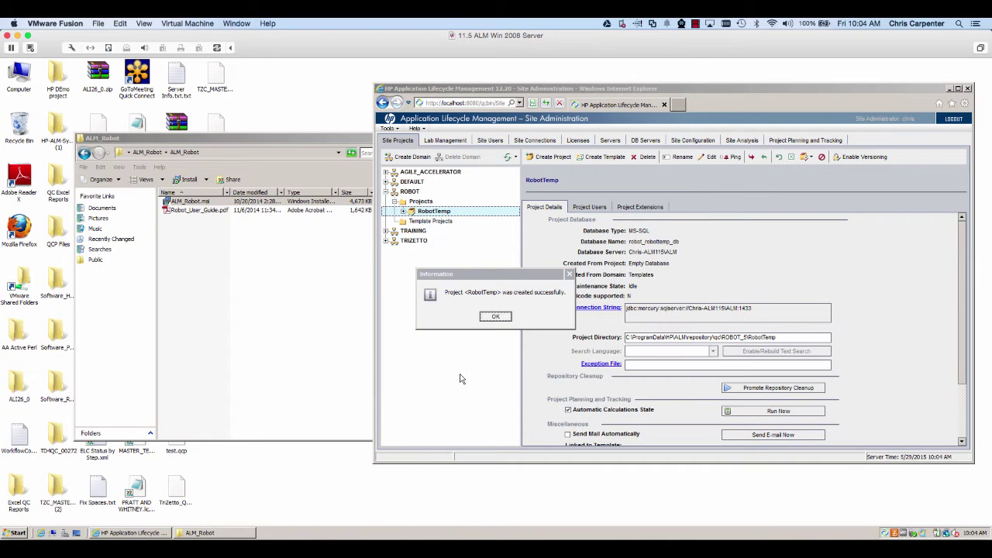
# Step: Acknowledge the RobotTemp creation message and close the ALM_Robot folder window
pyautogui.click(498, 316)
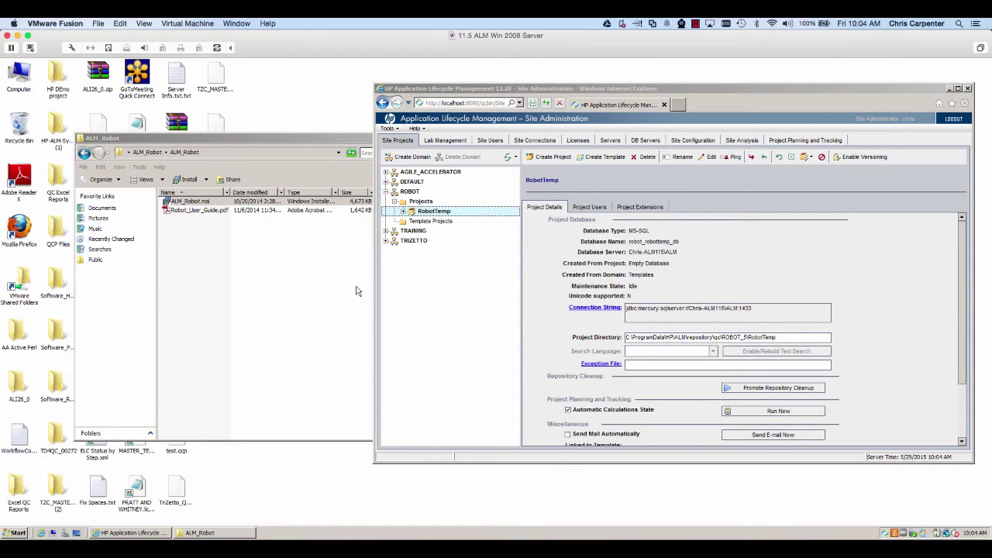
pyautogui.click(346, 140)
pyautogui.click(346, 139)
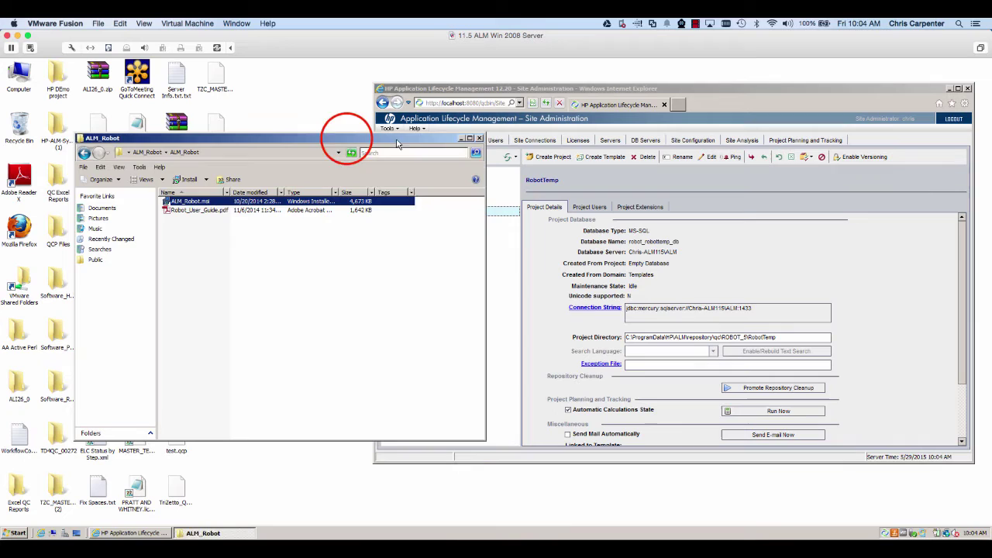
pyautogui.click(478, 139)
# Step: Launch ALM Robot from the 'Shortcut to RobotUI.exe' desktop icon
pyautogui.click(217, 178)
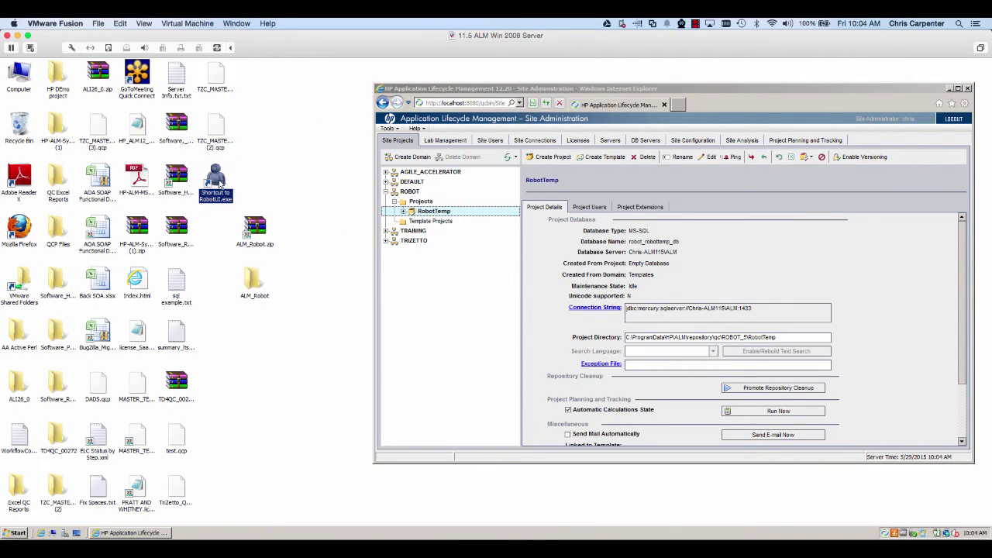
pyautogui.doubleClick(220, 185)
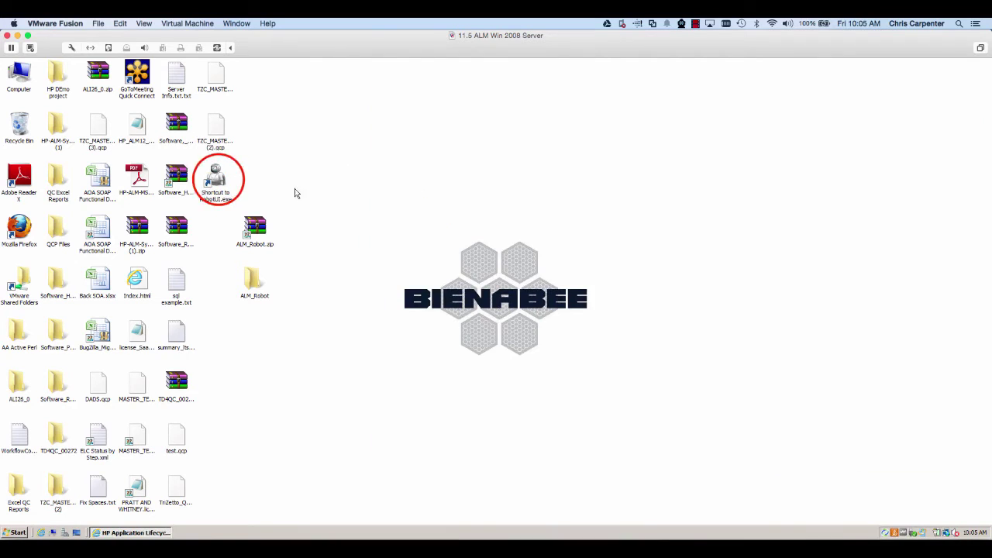
pyautogui.doubleClick(229, 179)
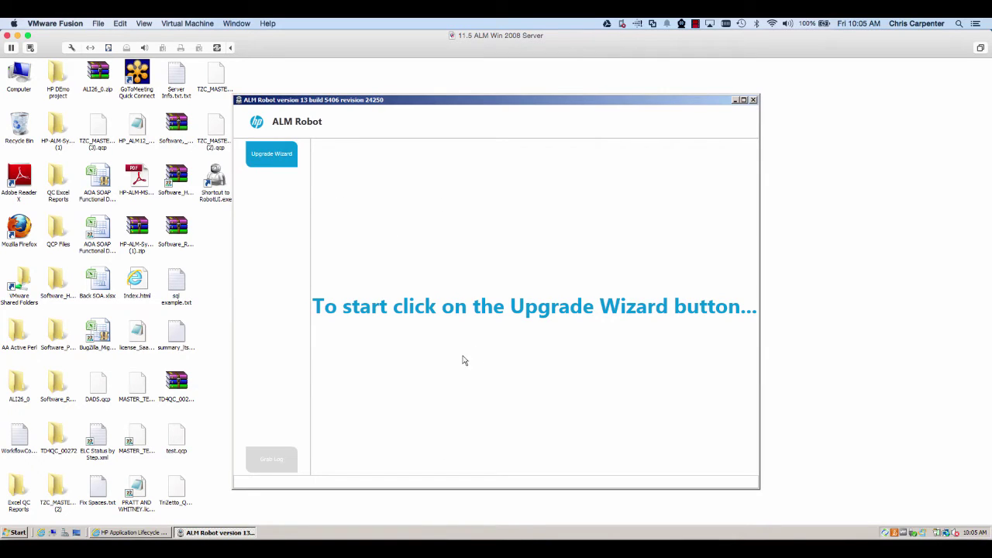
# Step: In the maximized Upgrade Wizard, mark the source as running and choose 'Upgraded an existing site administration schema'
pyautogui.click(276, 167)
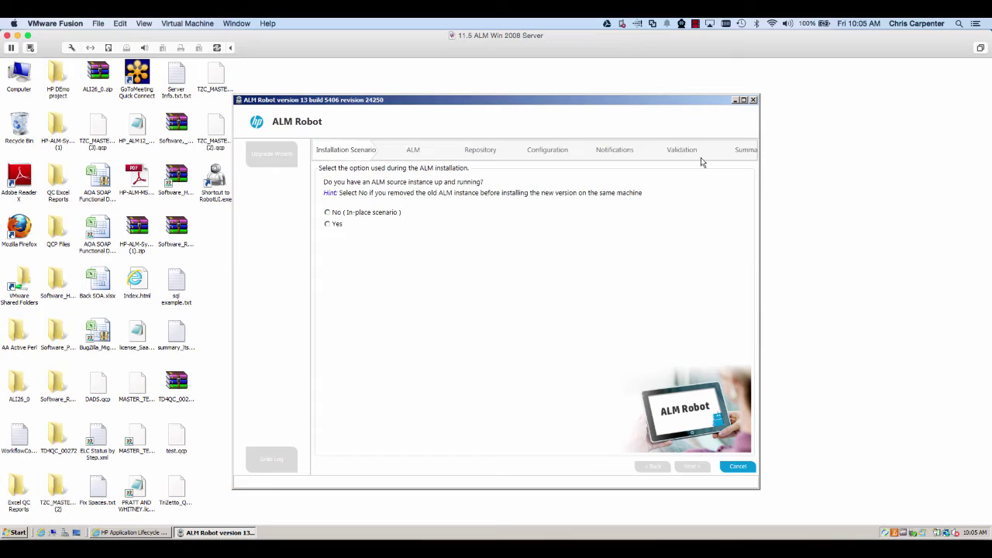
pyautogui.click(742, 101)
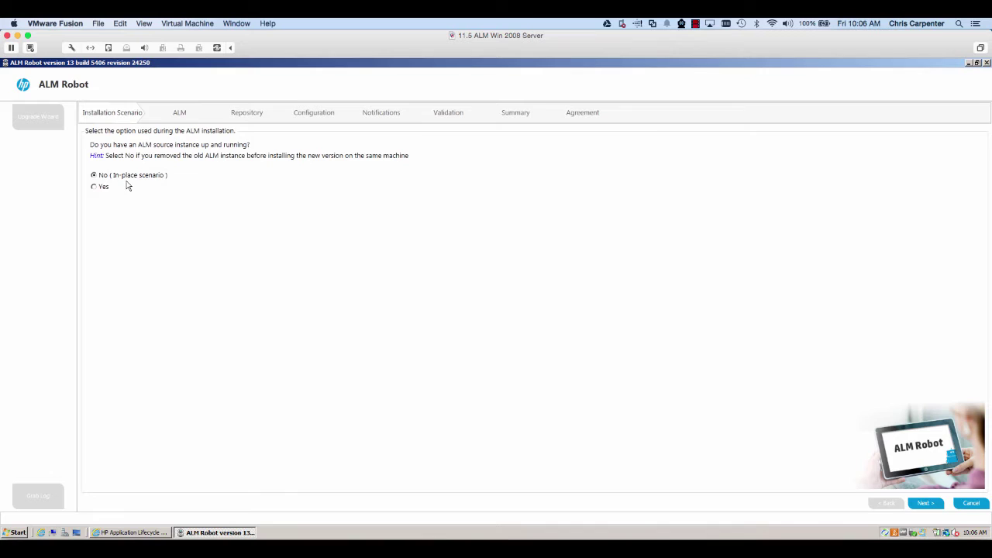
pyautogui.click(102, 188)
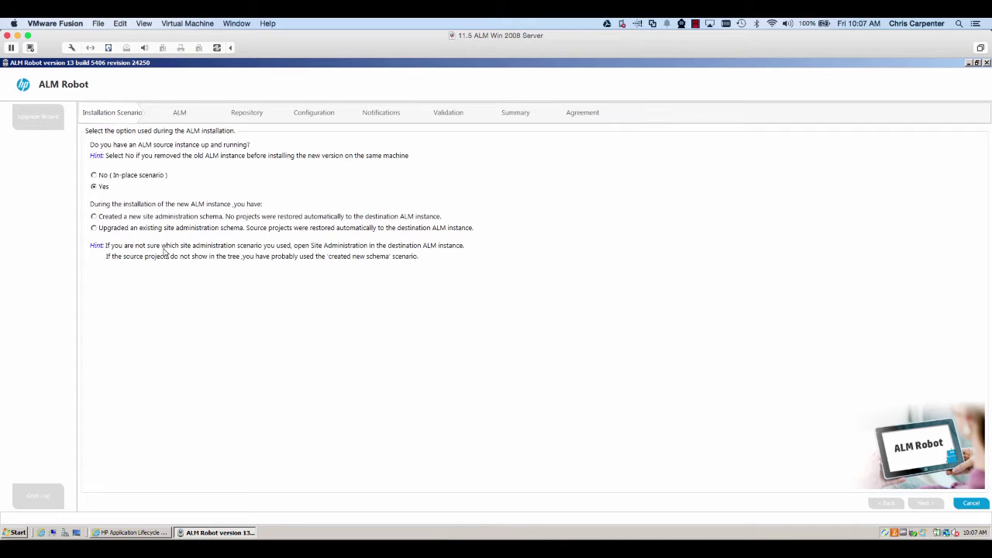
pyautogui.click(157, 228)
pyautogui.click(922, 504)
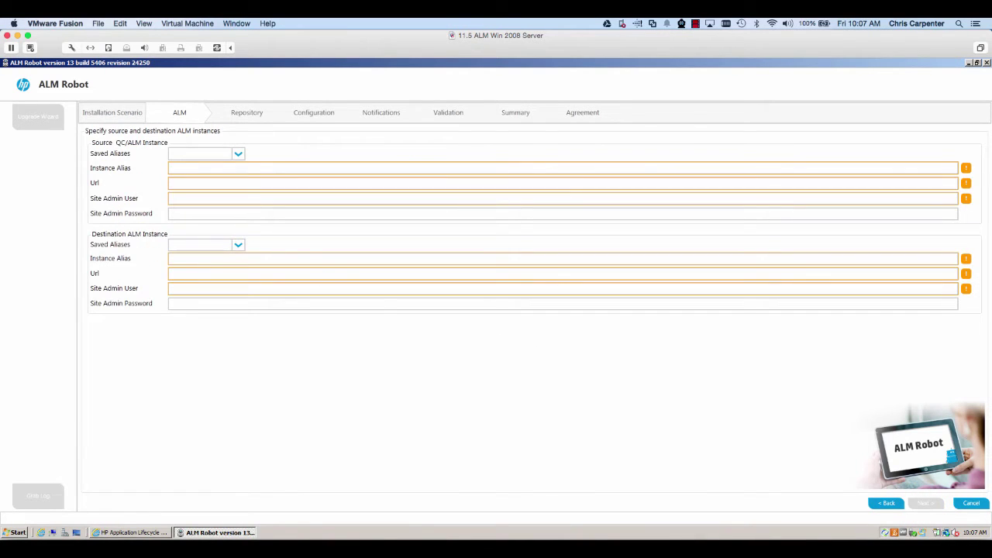
# Step: Define the source instance alias ALM 11 with its qcbin URL and site admin user
pyautogui.click(246, 171)
pyautogui.write('ALM 115')
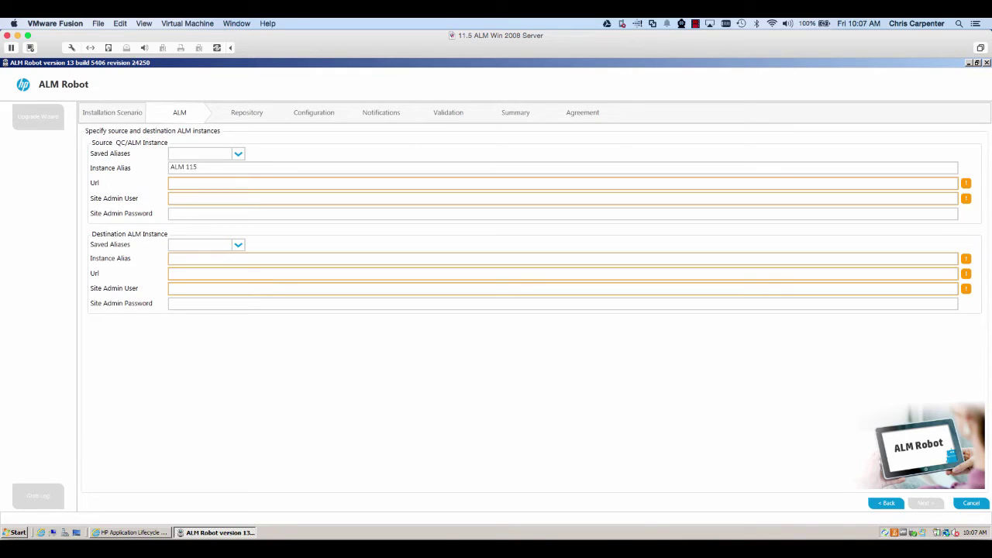
pyautogui.press('BackSpace')
pyautogui.press('Tab')
pyautogui.write('http')
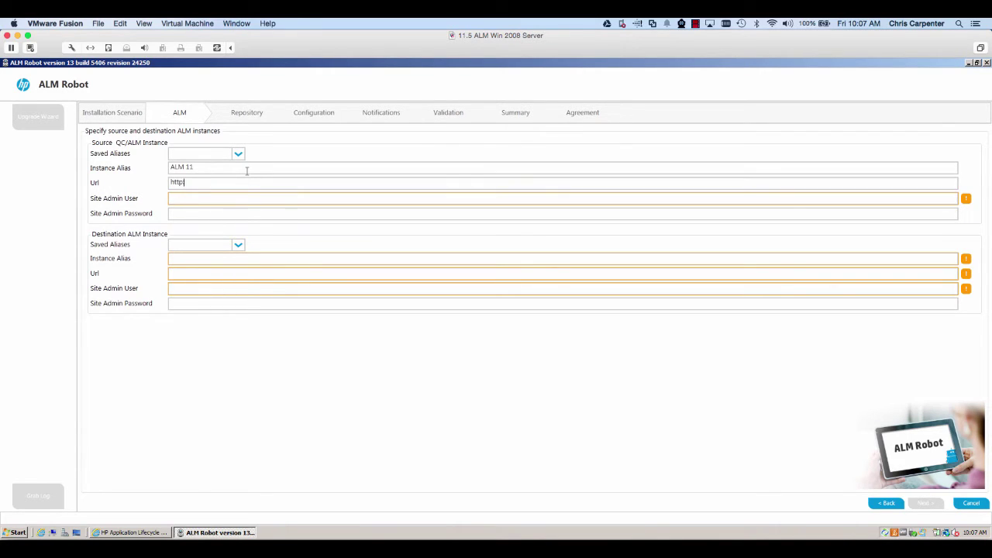
pyautogui.write('://chris')
pyautogui.write('-alm115')
pyautogui.write(':8080')
pyautogui.write('/qcbin')
pyautogui.write('C')
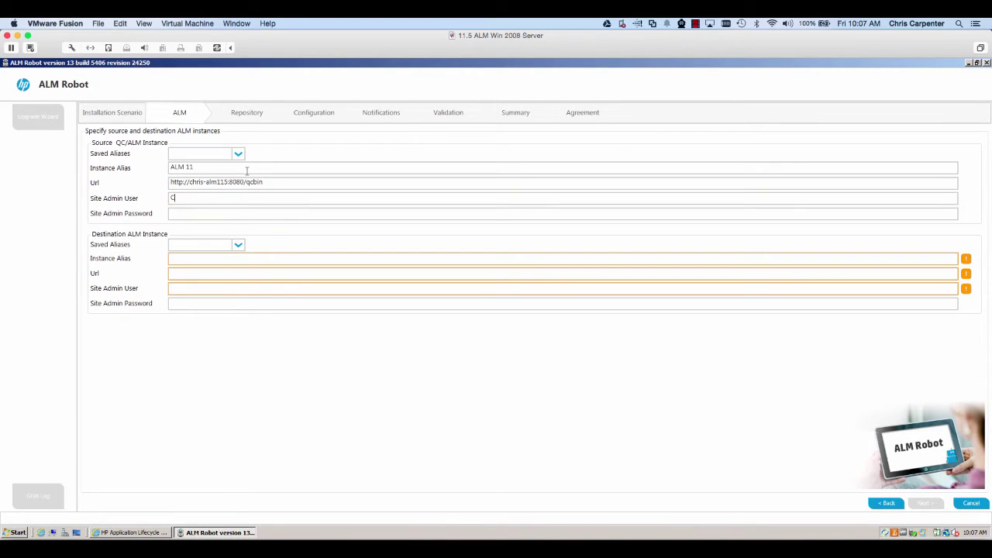
pyautogui.write('hris')
pyautogui.click(238, 246)
pyautogui.click(238, 246)
pyautogui.click(237, 255)
pyautogui.write('ALM 12')
pyautogui.press('Tab')
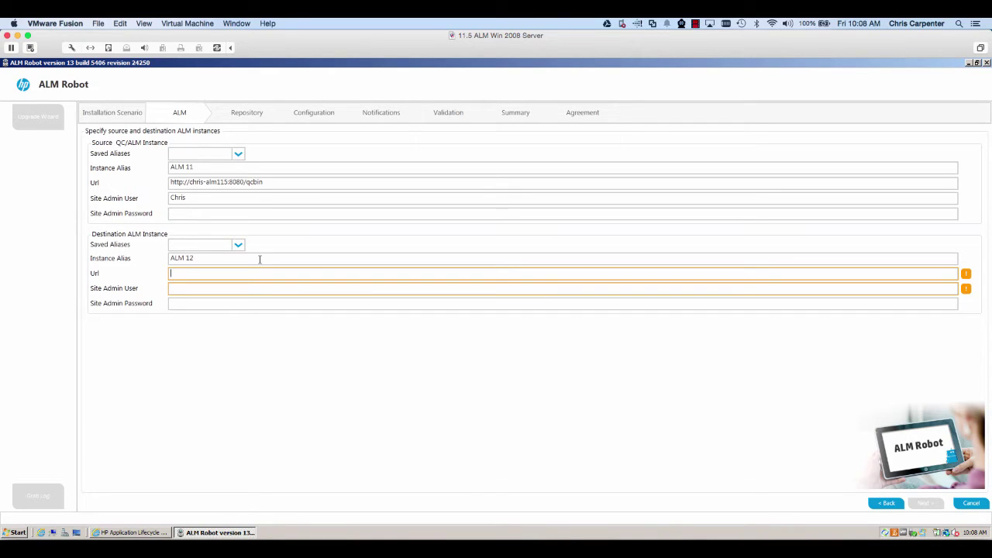
pyautogui.write('http://localhost:8080/qcbin')
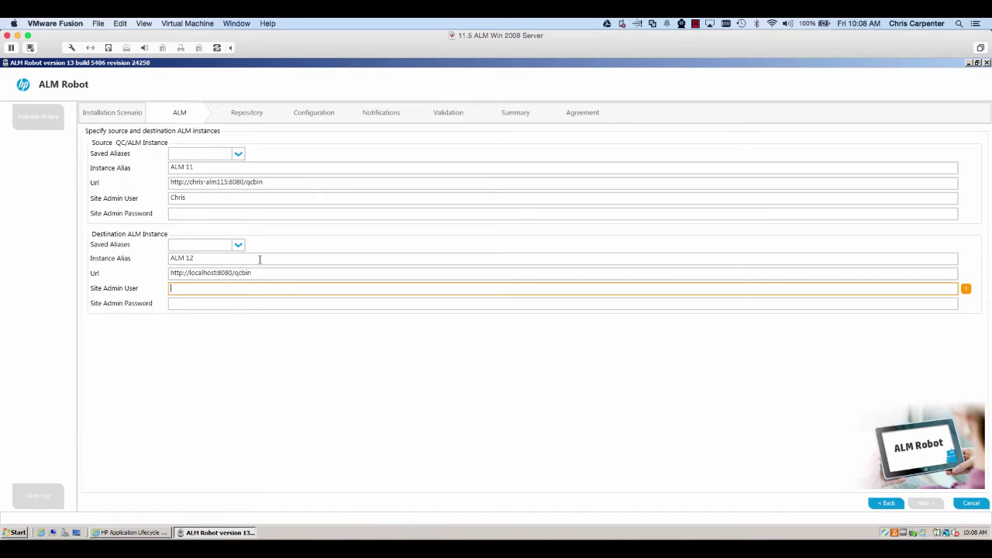
pyautogui.write('Chris')
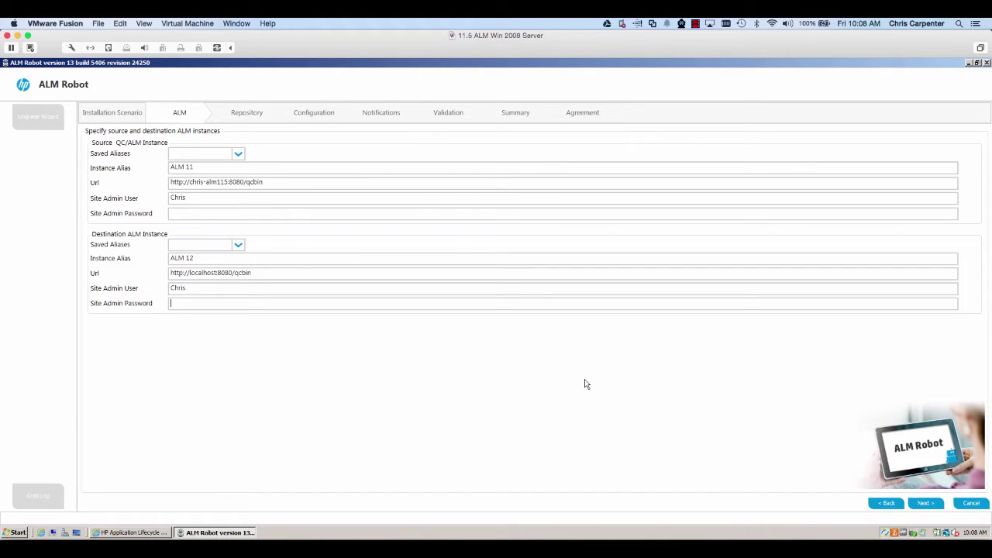
pyautogui.click(917, 503)
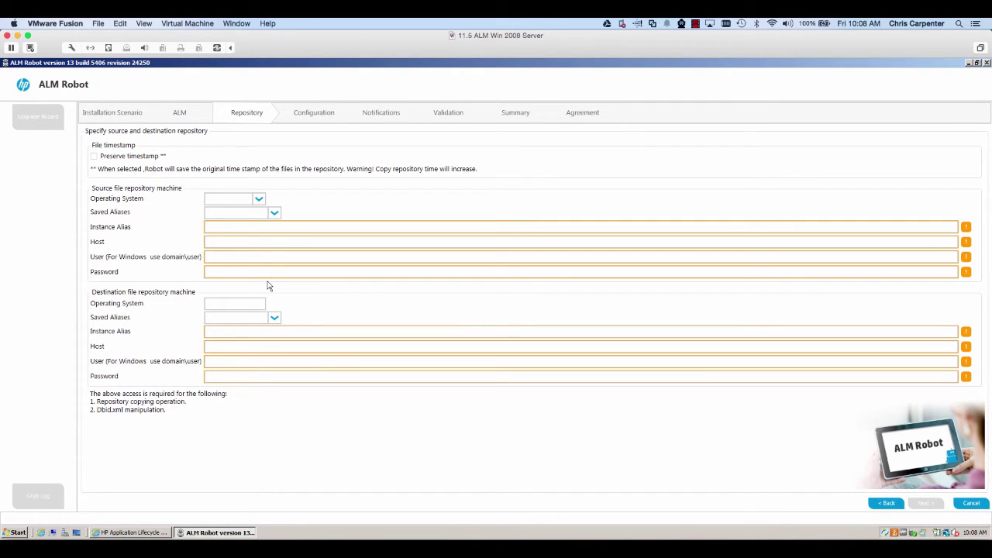
# Step: Set the source repository to Windows, alias ALM Repository, with its host, Administrator user and password
pyautogui.click(256, 198)
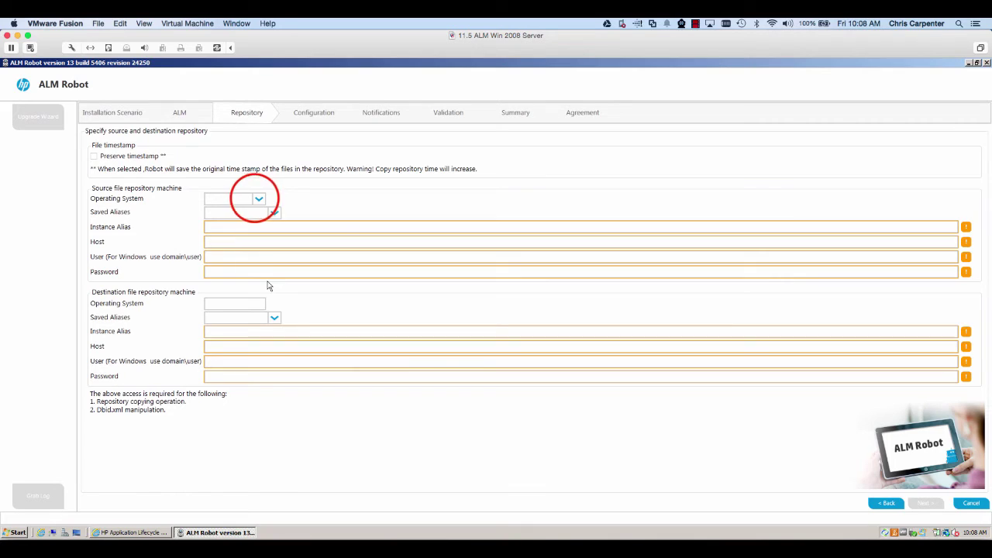
pyautogui.click(256, 198)
pyautogui.click(255, 211)
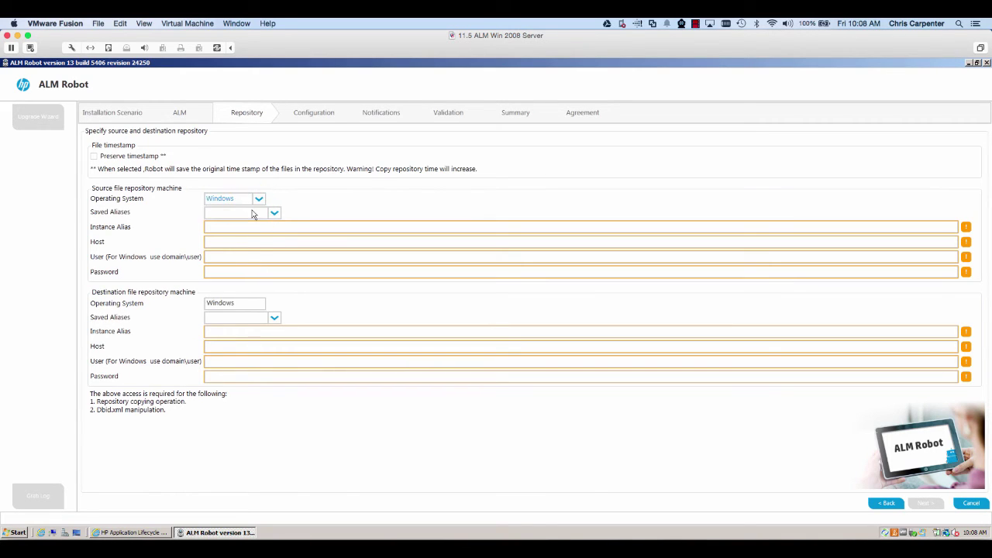
pyautogui.click(248, 227)
pyautogui.write('ALM Re')
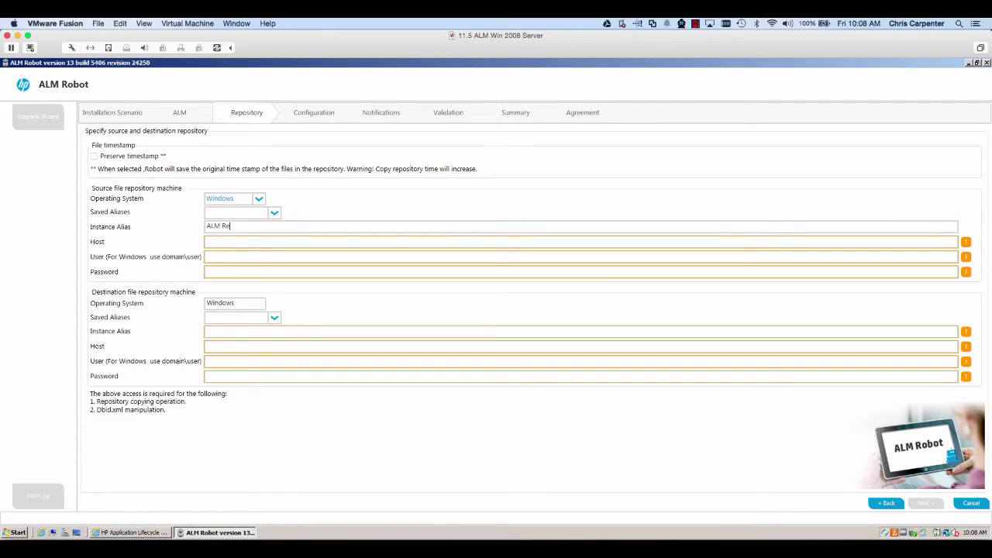
pyautogui.write('pository')
pyautogui.press('Tab')
pyautogui.write('Chris')
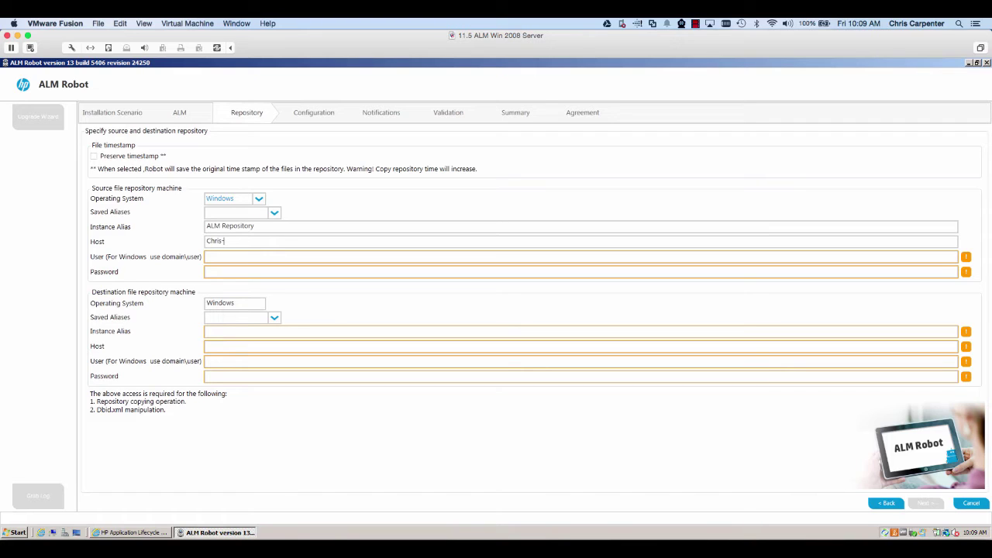
pyautogui.write('alm11')
pyautogui.write('Chris')
pyautogui.write('-')
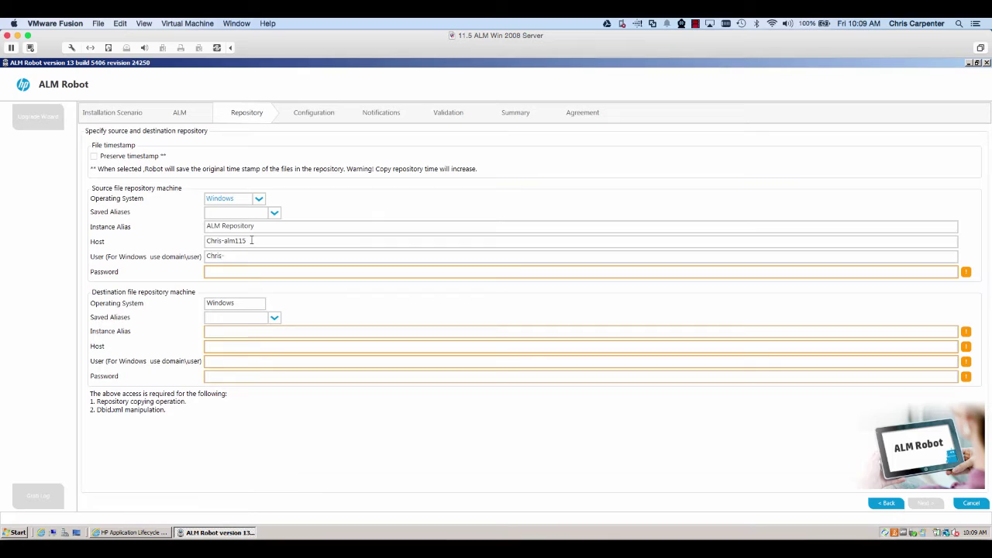
pyautogui.write('alm115\\Administrator*******')
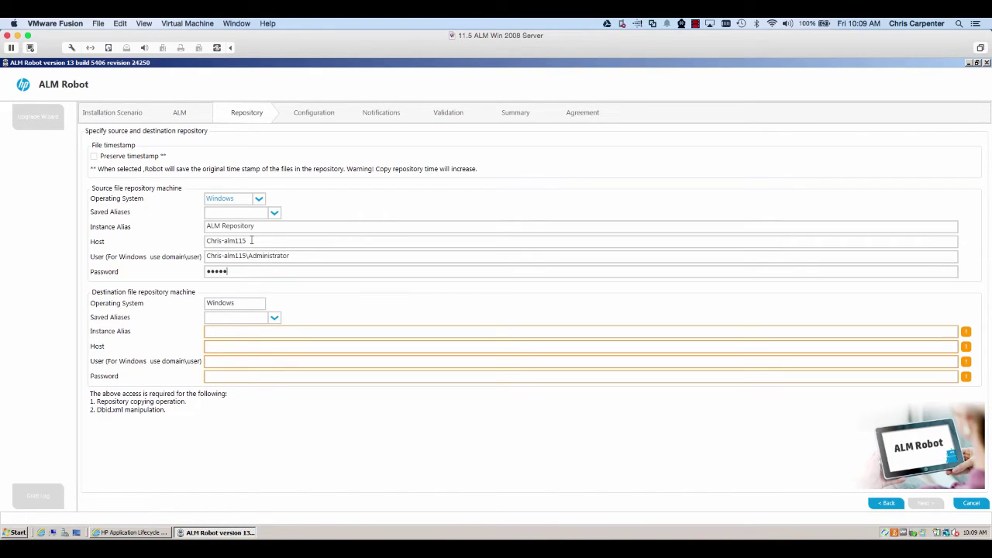
pyautogui.write('**')
# Step: Give the destination repository alias ALM Repository, its host, the Administrator user and password
pyautogui.click(244, 333)
pyautogui.write('ALM Repository')
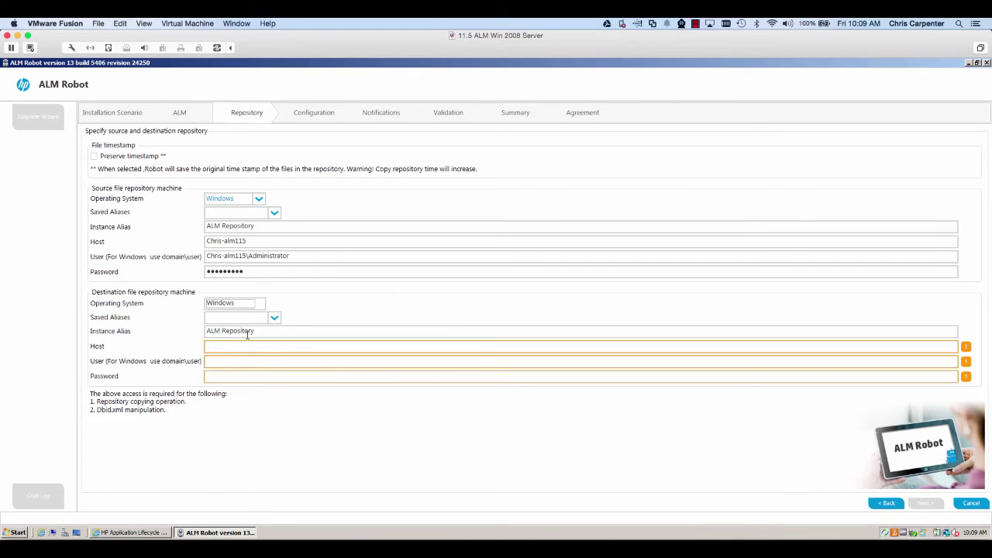
pyautogui.click(249, 345)
pyautogui.write('Chris-alm1')
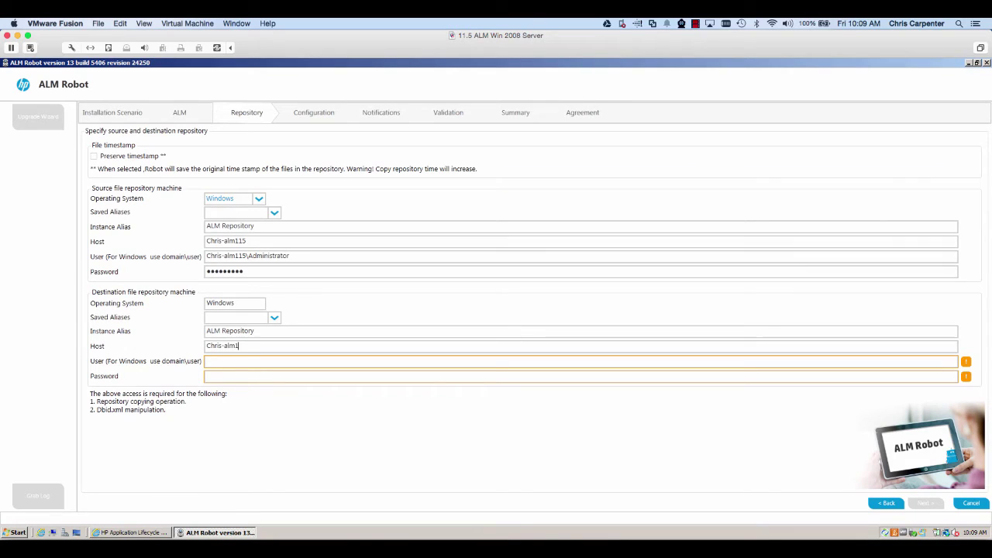
pyautogui.write('15')
pyautogui.press('Tab')
pyautogui.write('C')
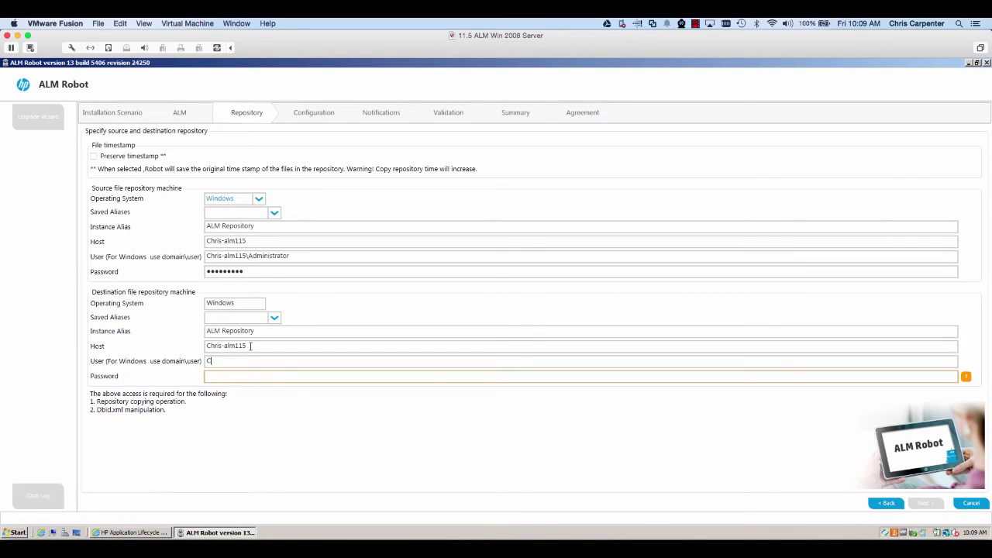
pyautogui.write('hris-')
pyautogui.write('alm115')
pyautogui.write('\\Administrator')
pyautogui.write('•••••••')
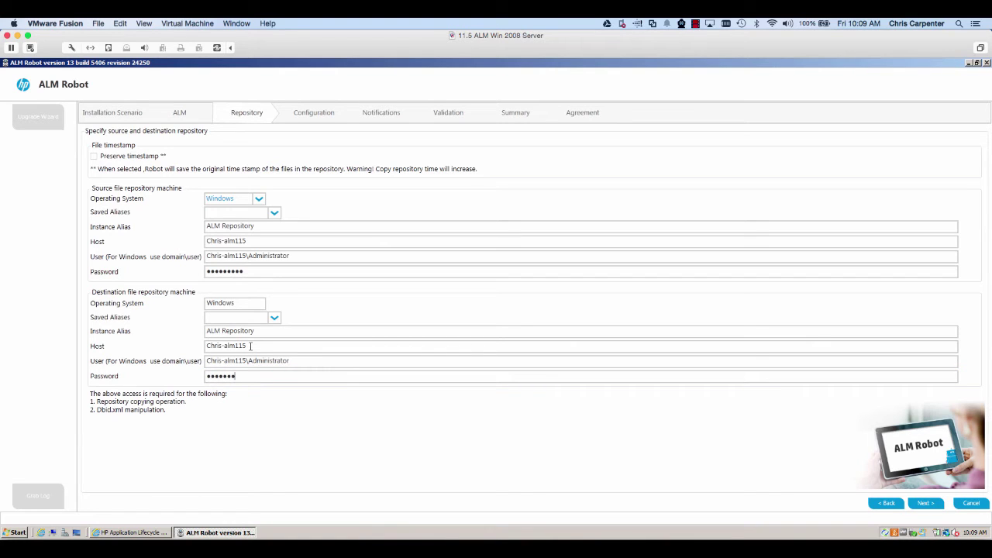
pyautogui.write('••')
# Step: On the Configuration step, check 'Enable source project verify' and leave version control support unchecked
pyautogui.click(923, 503)
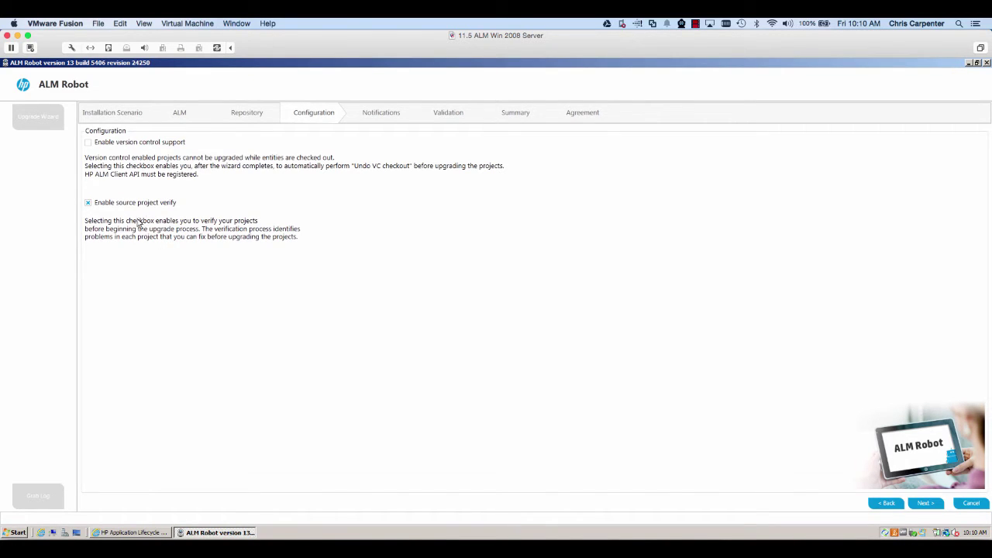
pyautogui.click(88, 203)
# Step: On the Notifications step, leave the SMTP Server and Email Recipients fields blank
pyautogui.click(926, 503)
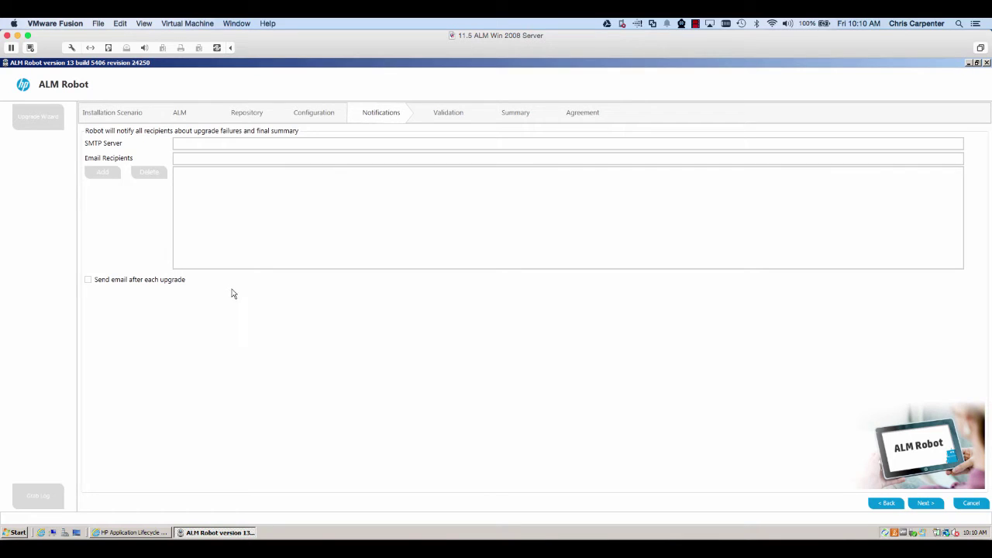
pyautogui.click(191, 146)
pyautogui.click(193, 146)
pyautogui.click(189, 161)
# Step: Run the environment validation and read the first failed check's error asking for Site Administration registration
pyautogui.click(926, 504)
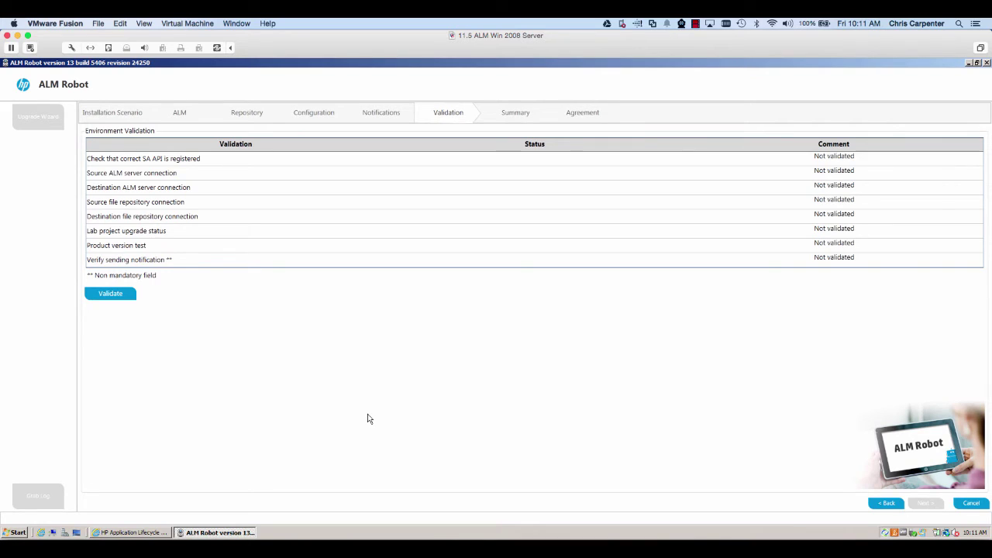
pyautogui.click(111, 294)
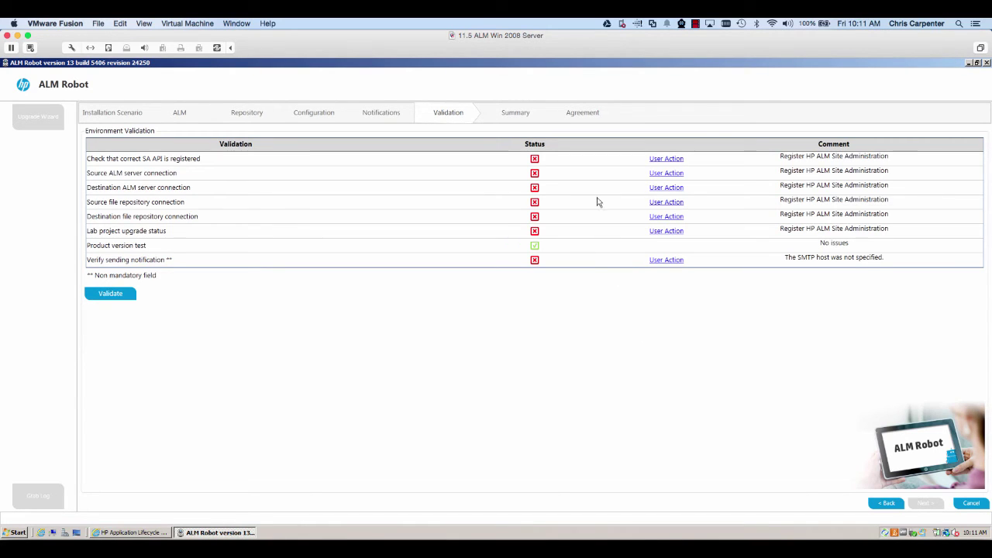
pyautogui.click(655, 160)
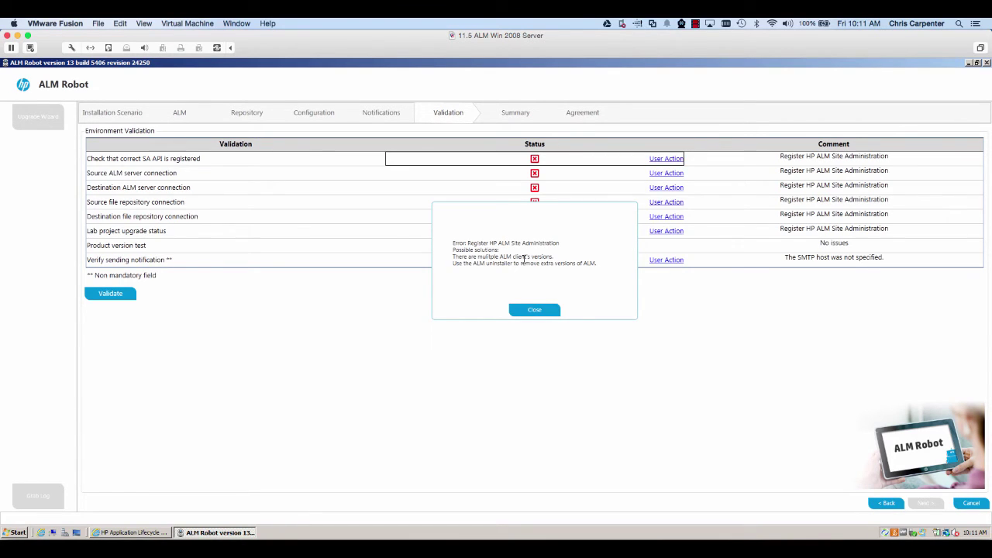
pyautogui.click(535, 308)
# Step: Register HP ALM Site Administration via Tools > HP ALM Client Registration, then close Internet Explorer
pyautogui.click(124, 529)
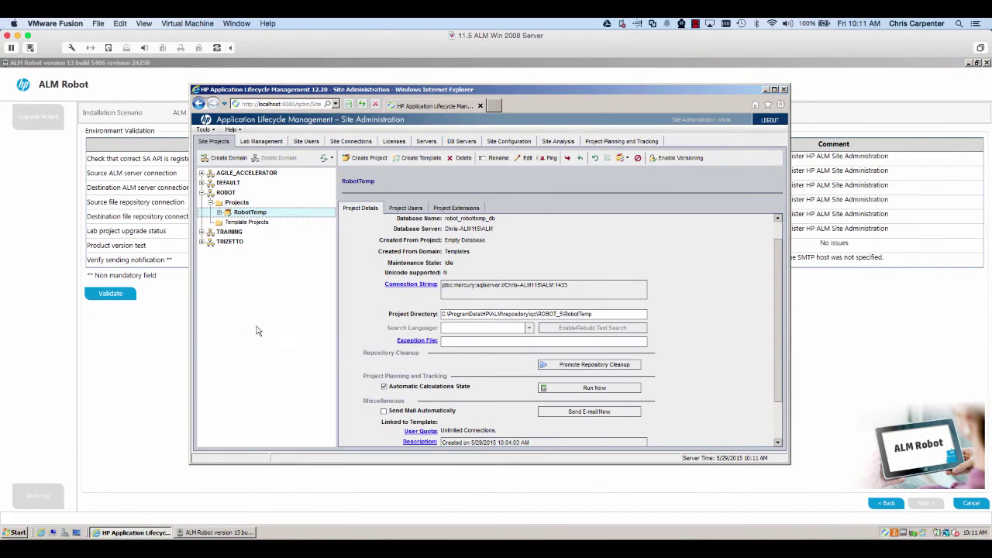
pyautogui.click(198, 103)
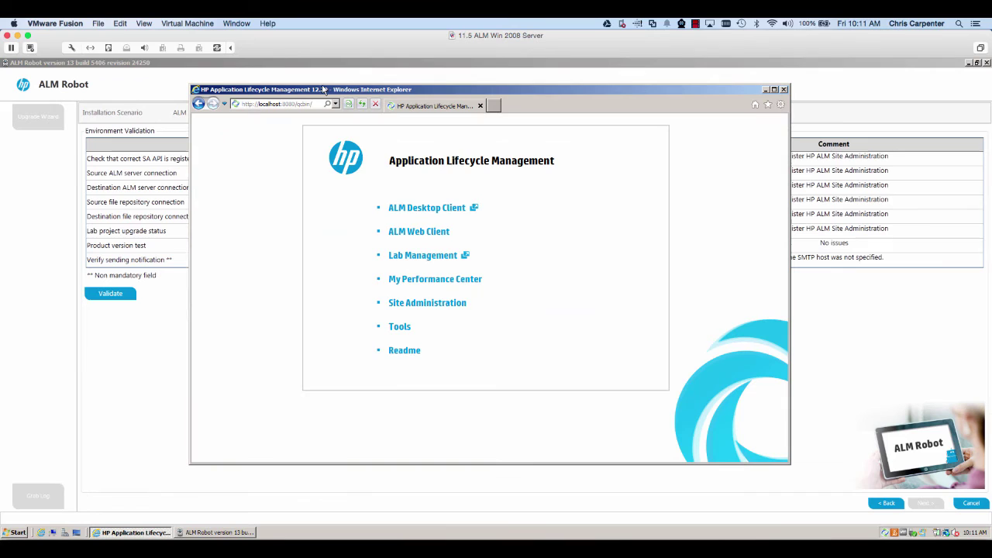
pyautogui.click(400, 326)
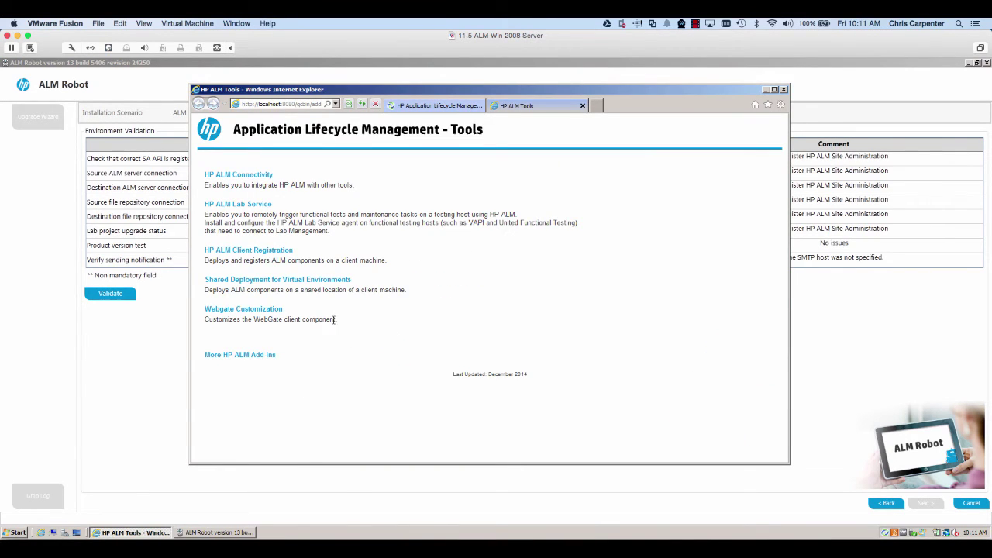
pyautogui.click(264, 251)
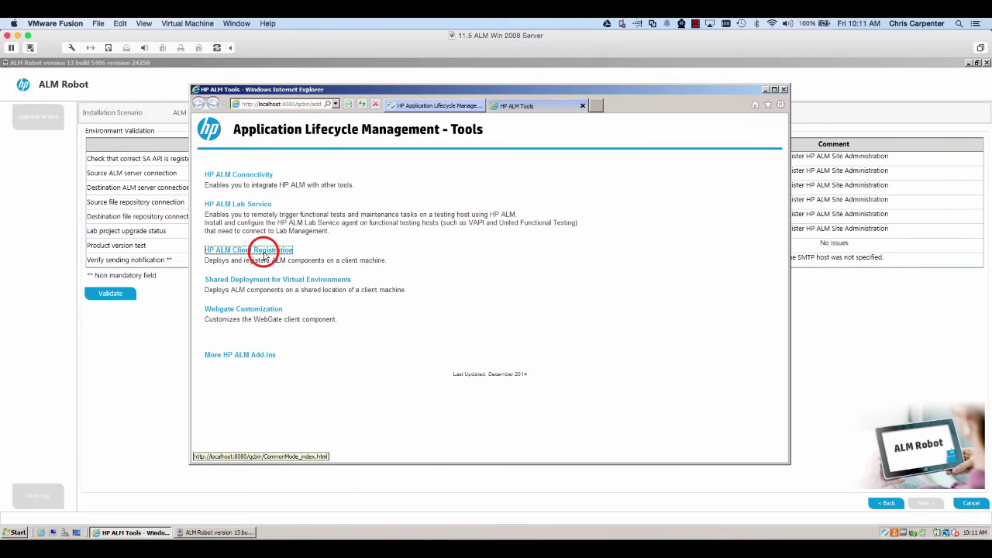
pyautogui.scroll(-5, 497, 313)
pyautogui.click(481, 431)
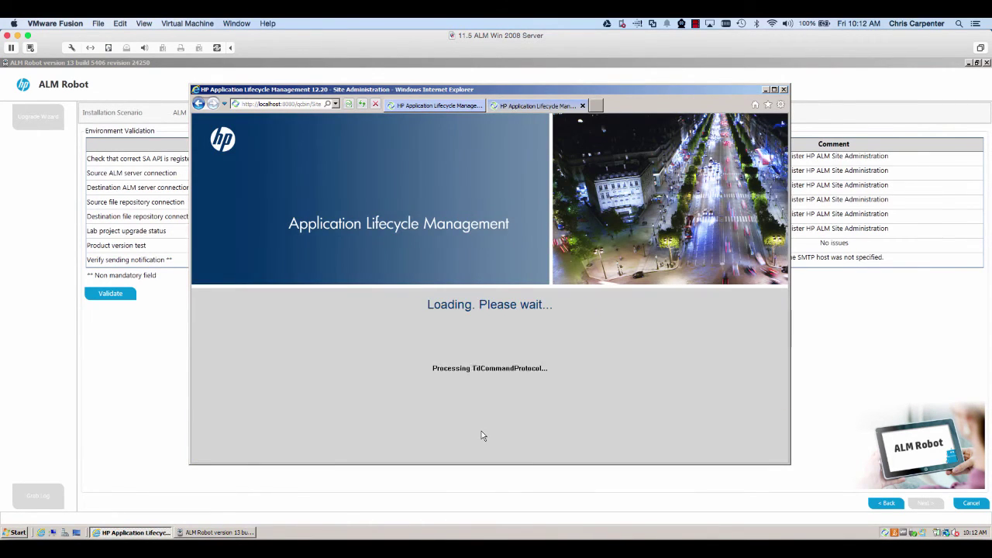
pyautogui.click(583, 107)
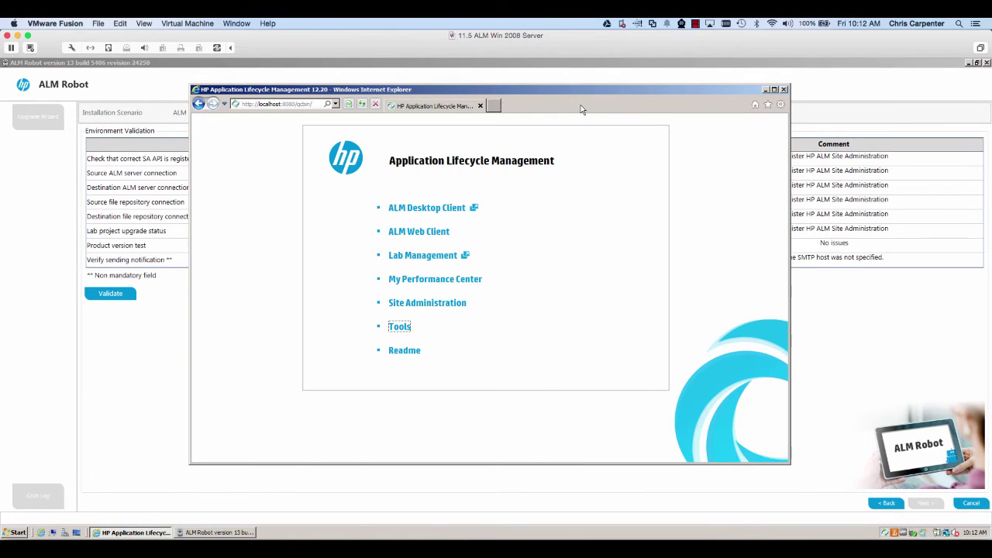
pyautogui.click(480, 107)
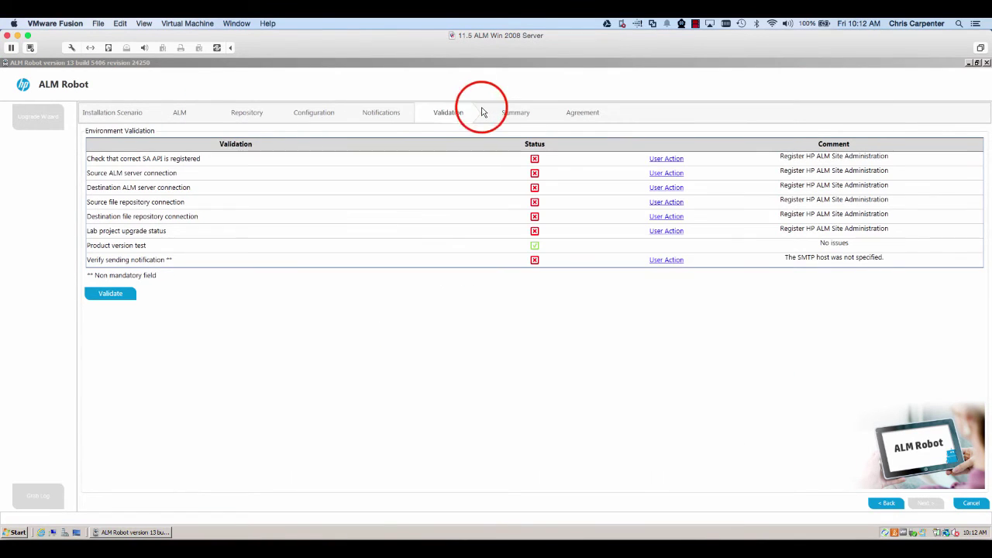
# Step: Rerun validation so seven checks pass, leaving only the optional SMTP notification check failing
pyautogui.click(111, 293)
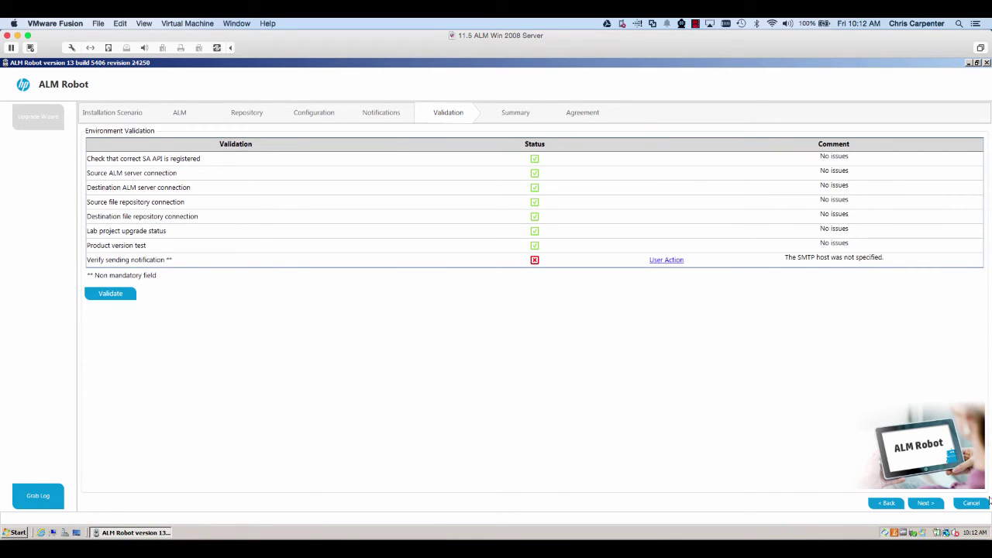
# Step: Pass the upgrade summary and tick 'I confirm that I have created a backup for all my projects'
pyautogui.click(928, 506)
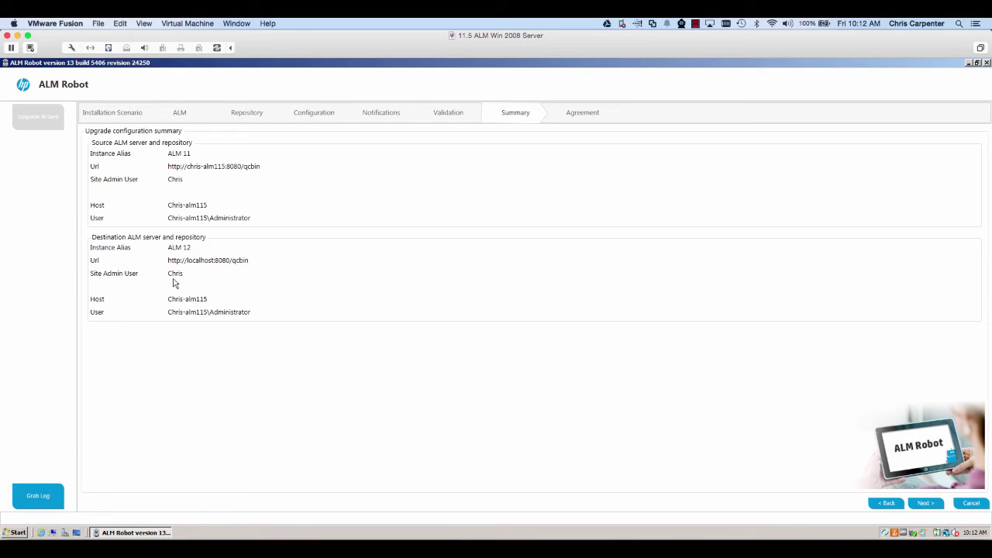
pyautogui.click(931, 504)
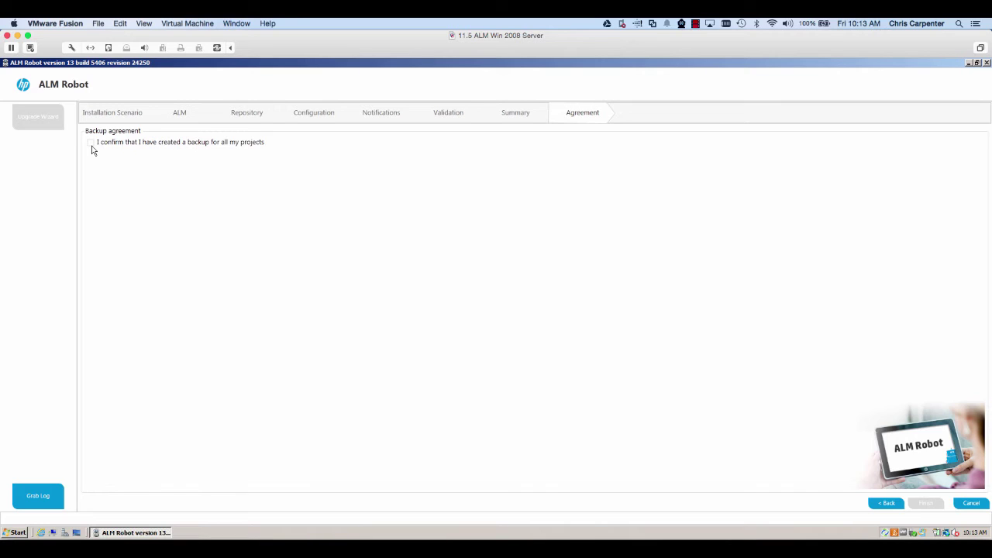
pyautogui.click(91, 148)
# Step: Finish the wizard and expand the TRAINING, TRIZETTO, DEFAULT, ROBOT and AGILE_ACCELERATOR domains
pyautogui.click(919, 504)
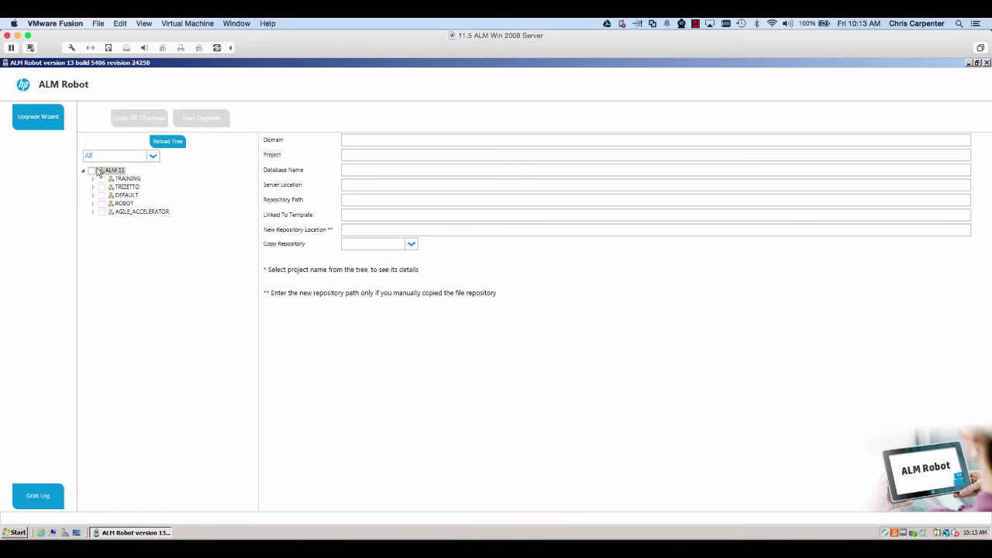
pyautogui.click(90, 171)
pyautogui.click(93, 179)
pyautogui.click(93, 196)
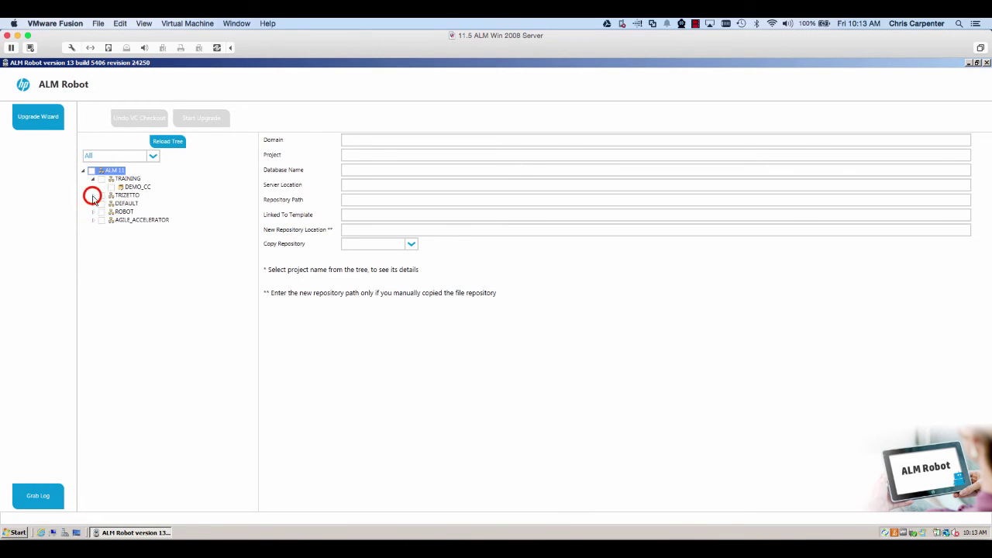
pyautogui.click(93, 261)
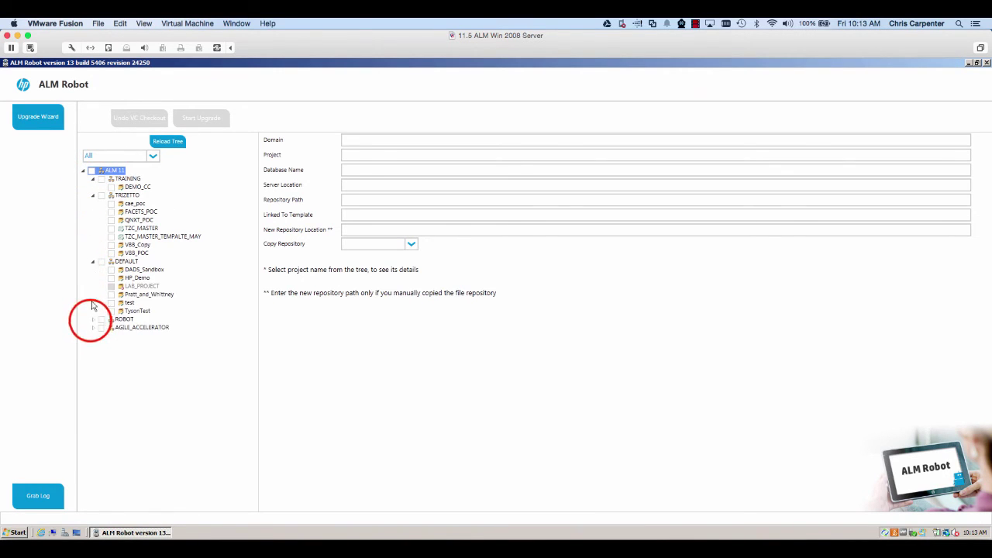
pyautogui.click(93, 320)
pyautogui.click(92, 335)
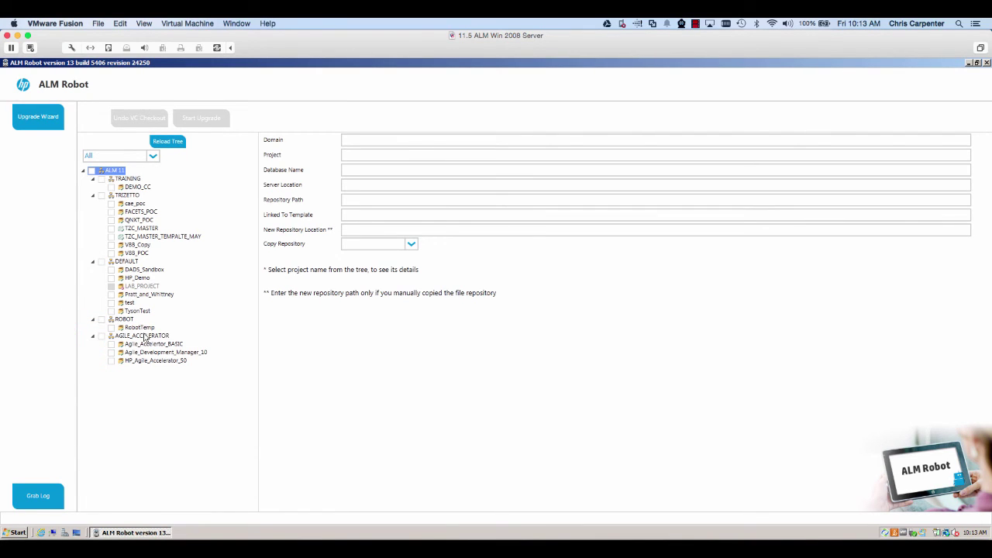
# Step: View cae_poc's details and check cae_poc, FACETS_POC and QNXT_POC for upgrade
pyautogui.click(123, 204)
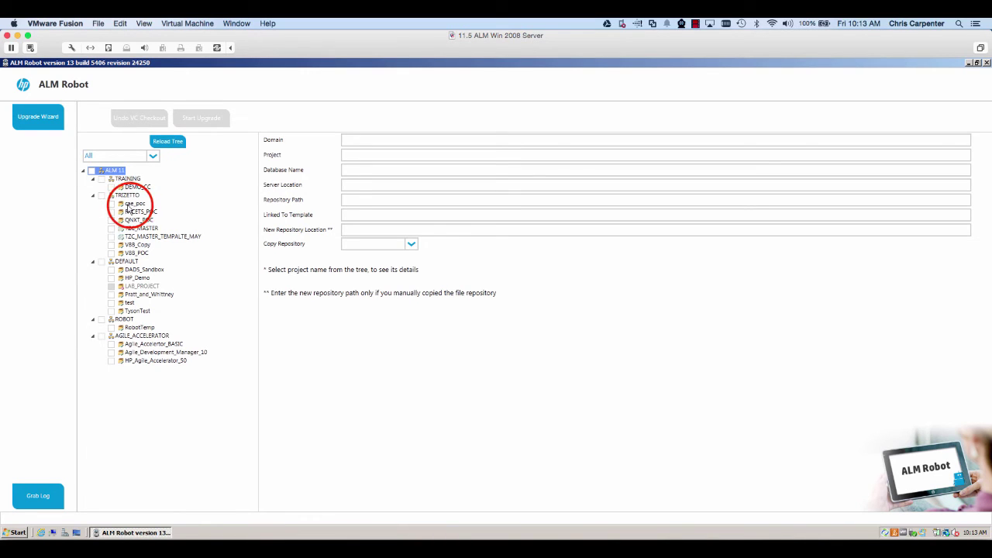
pyautogui.click(115, 206)
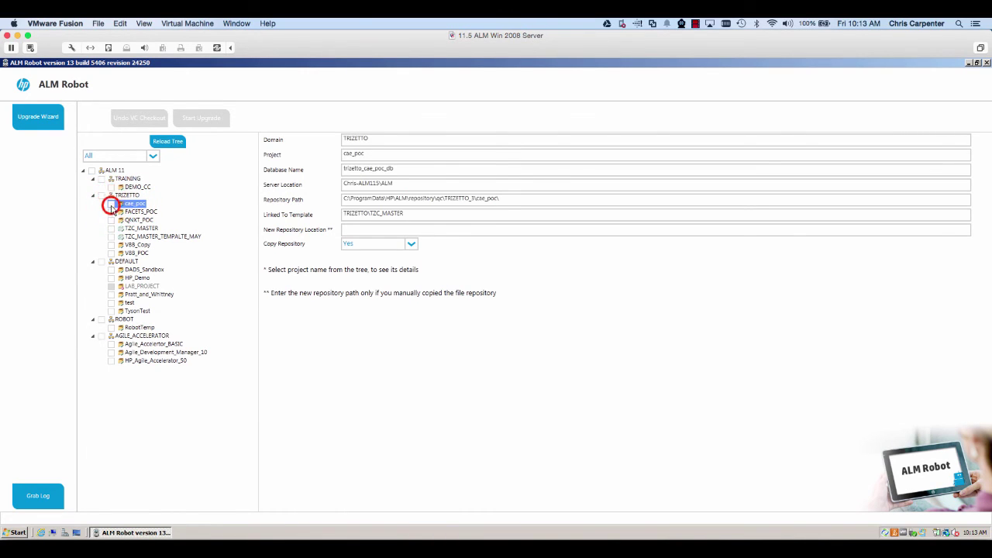
pyautogui.click(110, 204)
pyautogui.click(111, 214)
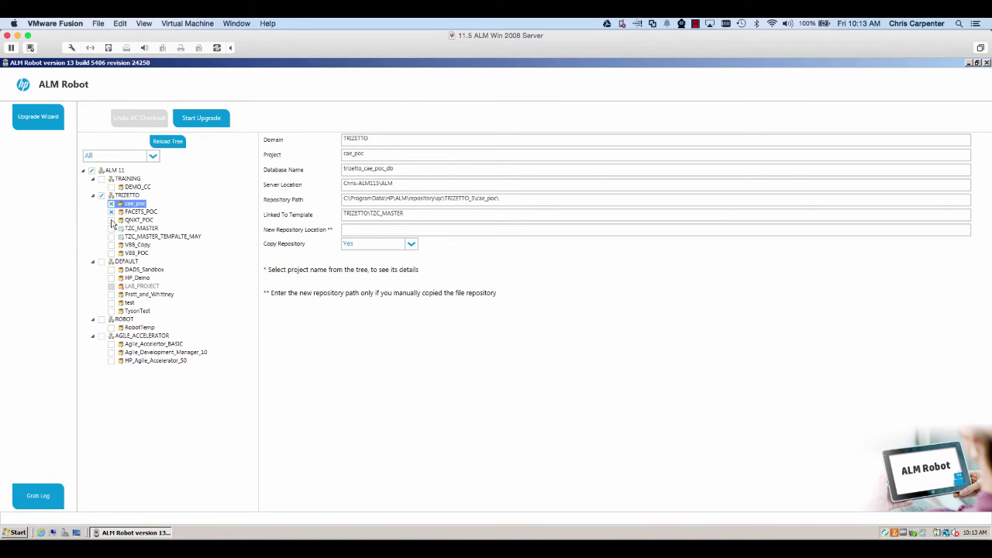
pyautogui.click(111, 221)
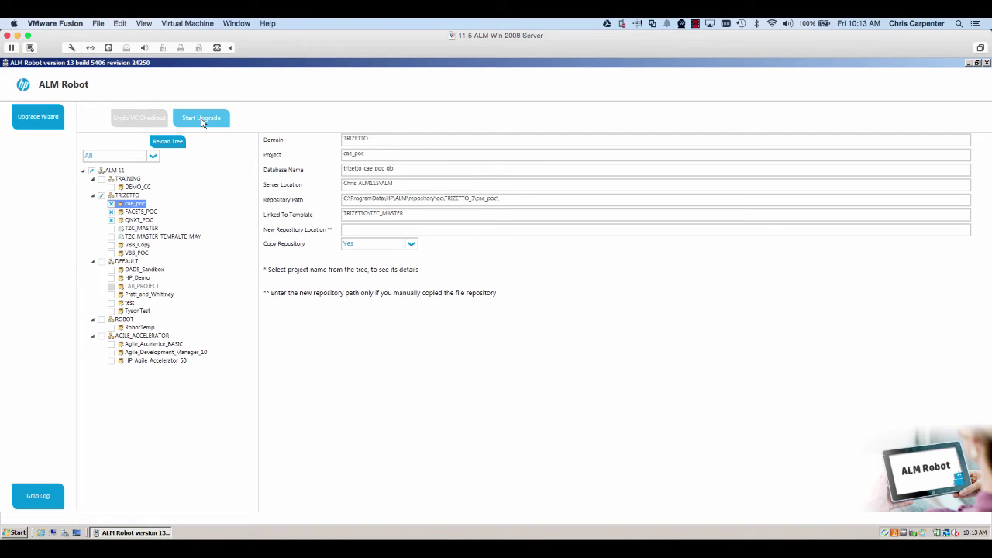
# Step: Start the upgrade, mark cae_poc's linked template as Handled, and continue the run
pyautogui.click(202, 121)
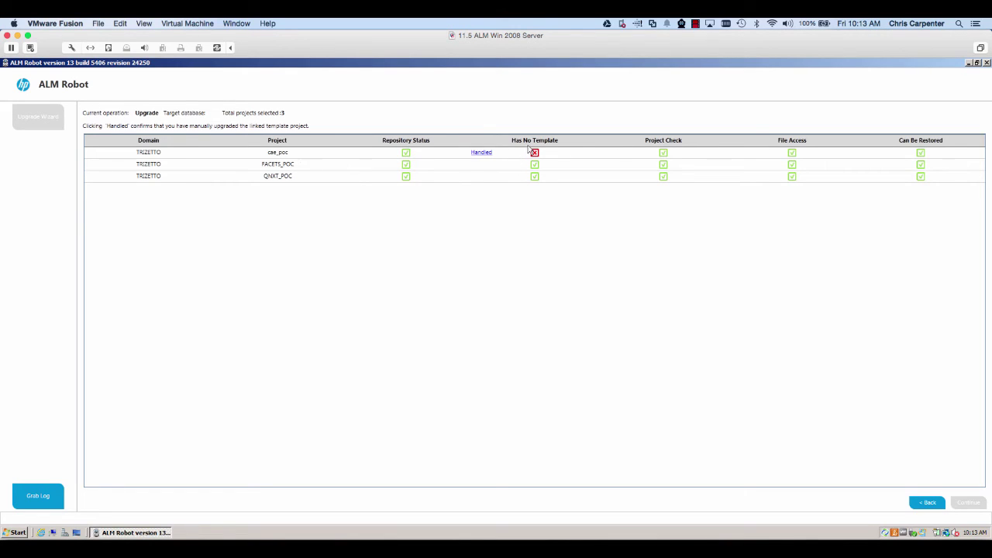
pyautogui.click(481, 153)
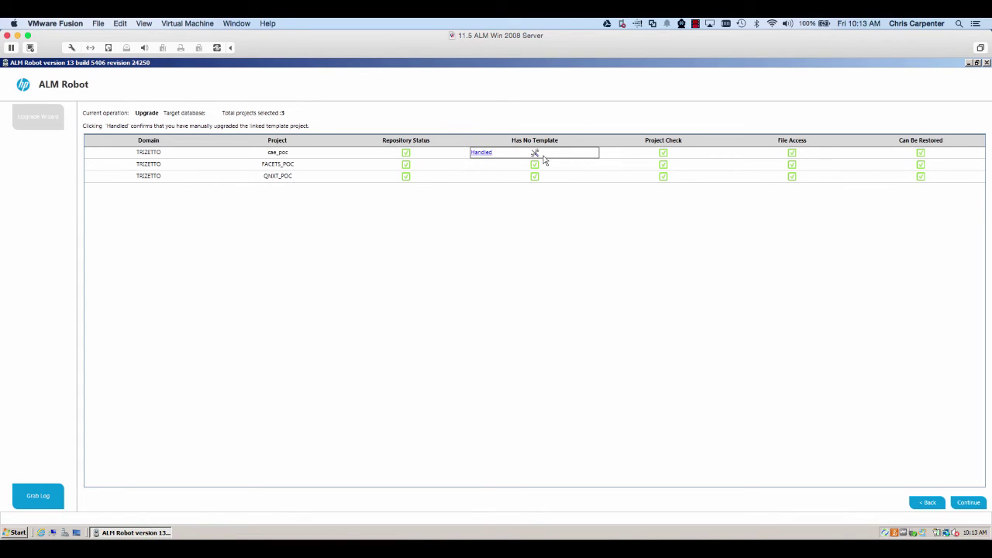
pyautogui.click(965, 504)
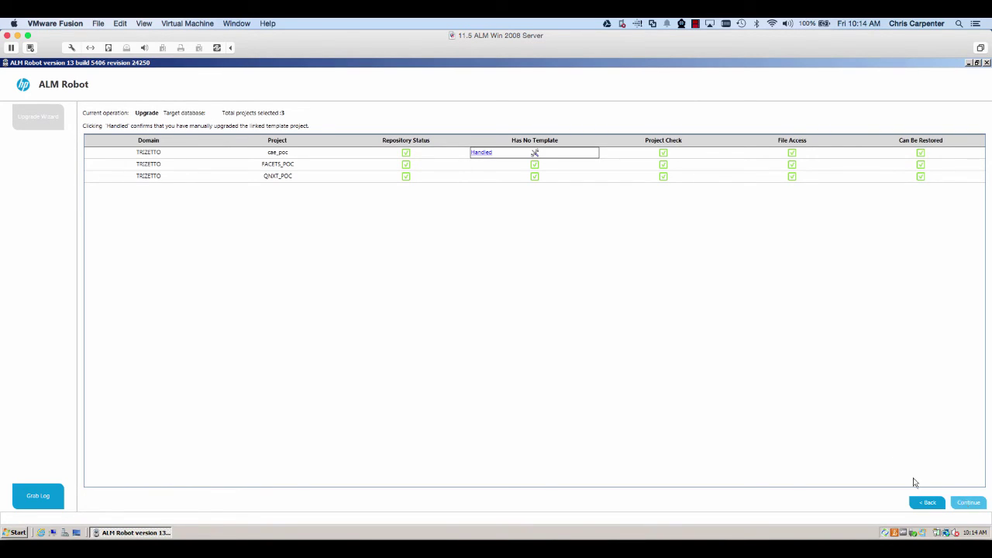
pyautogui.click(960, 504)
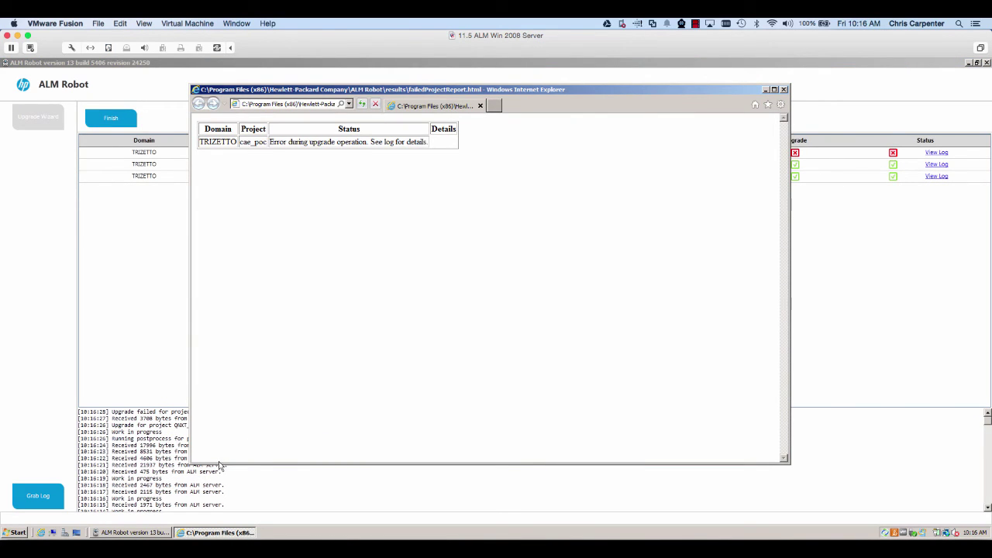
# Step: Close the failure report and load cae_poc's Upgrade log from View Log
pyautogui.click(784, 89)
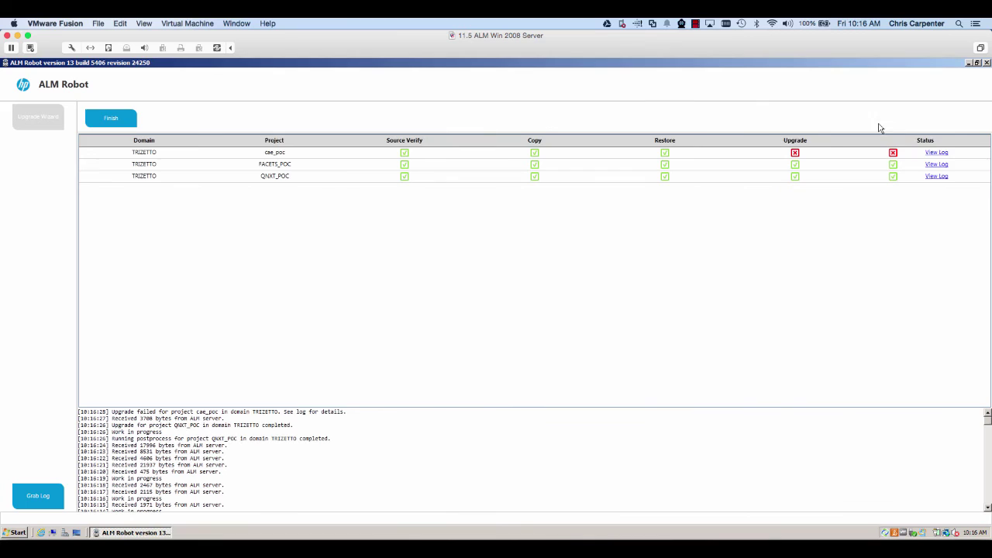
pyautogui.click(934, 153)
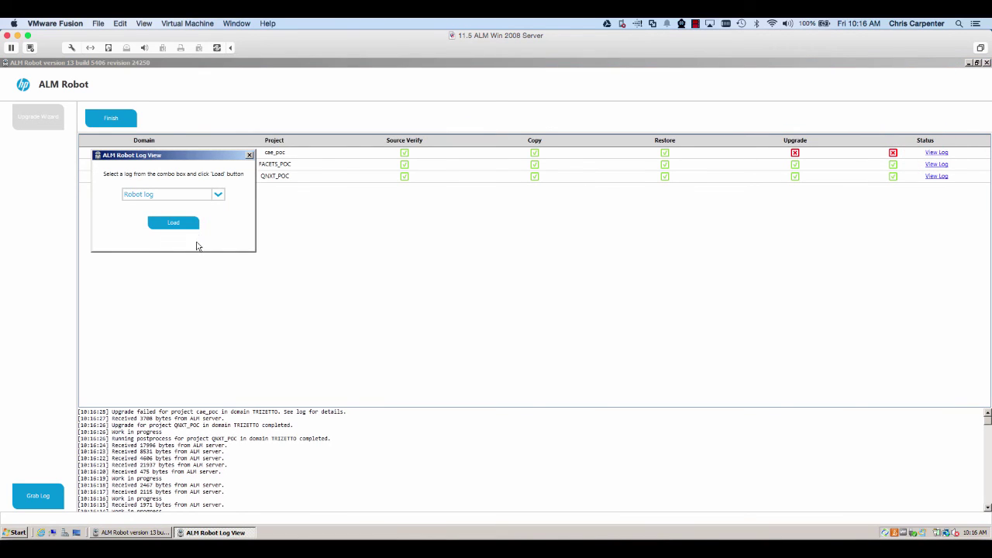
pyautogui.click(217, 195)
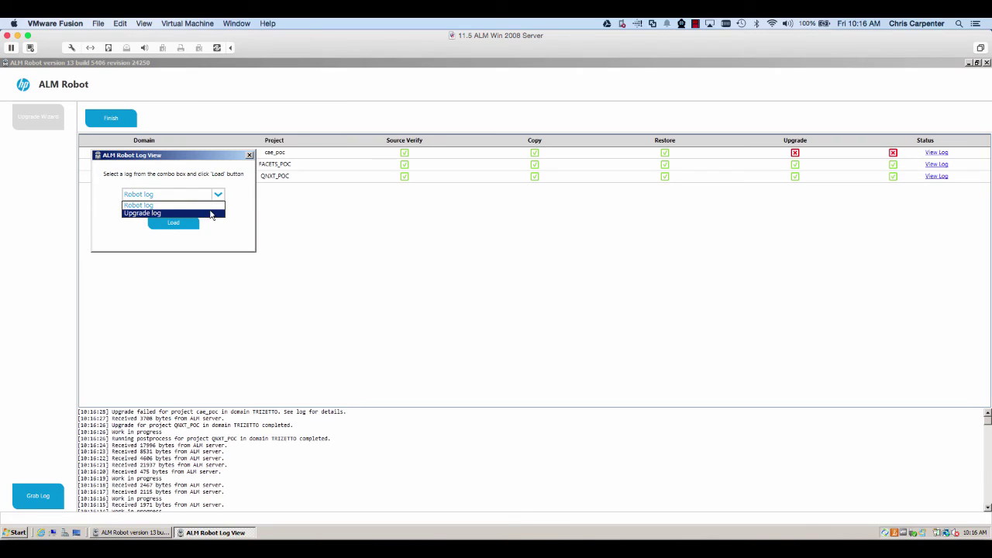
pyautogui.click(210, 213)
pyautogui.click(175, 225)
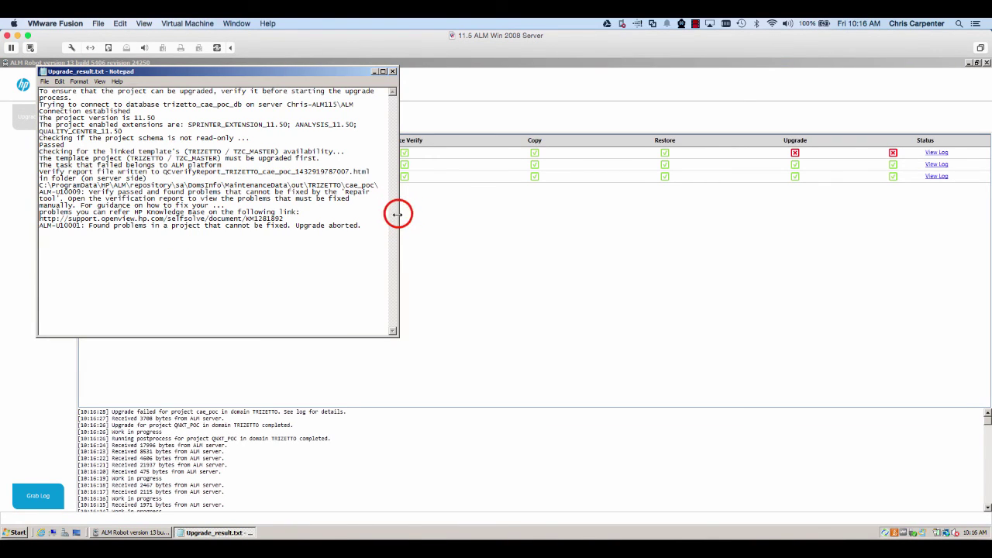
# Step: Widen the log, note the ALM-U10009 error, and copy the cae_poc verification folder path
pyautogui.moveTo(398, 210); pyautogui.dragTo(756, 231)
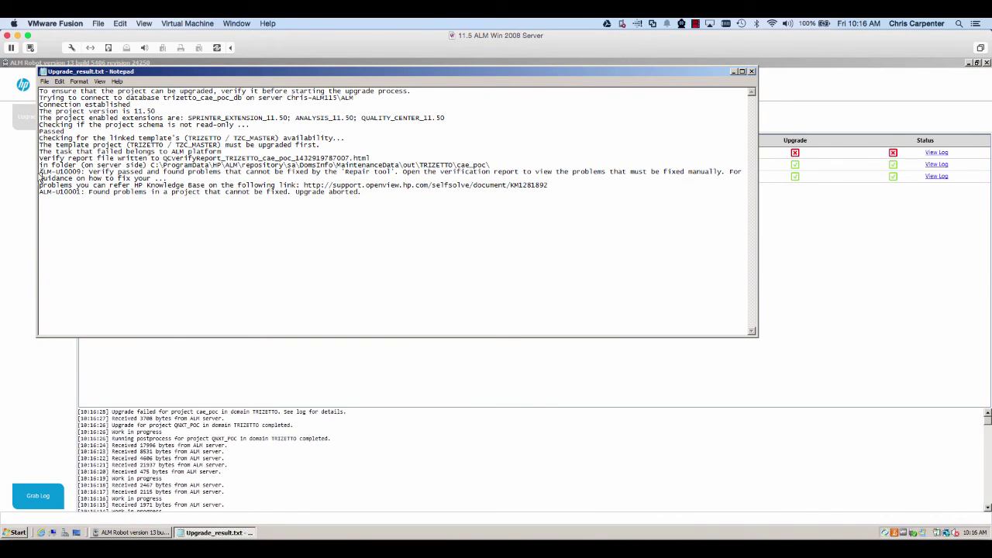
pyautogui.moveTo(39, 173); pyautogui.dragTo(358, 179)
pyautogui.moveTo(496, 165); pyautogui.dragTo(151, 165)
pyautogui.hotkey('ctrl', 'c')
pyautogui.rightClick(157, 165)
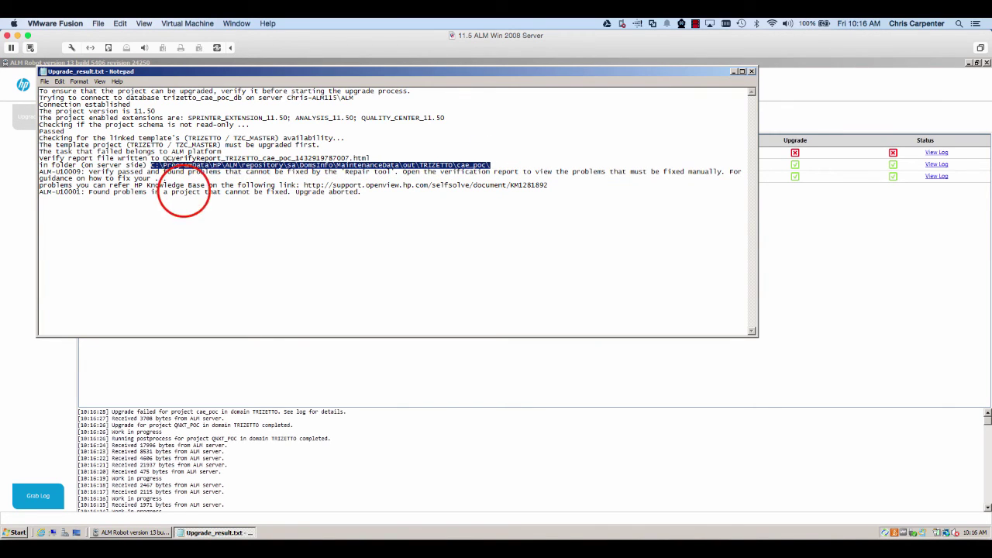
pyautogui.click(21, 530)
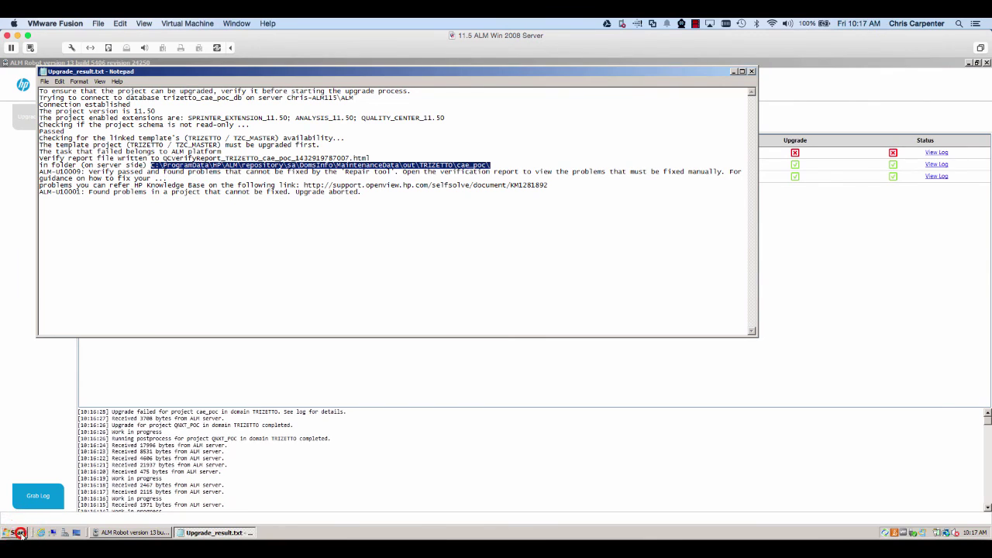
# Step: Go to the pasted cae_poc folder in Computer and open the 2 KB verification report
pyautogui.click(173, 356)
pyautogui.click(264, 163)
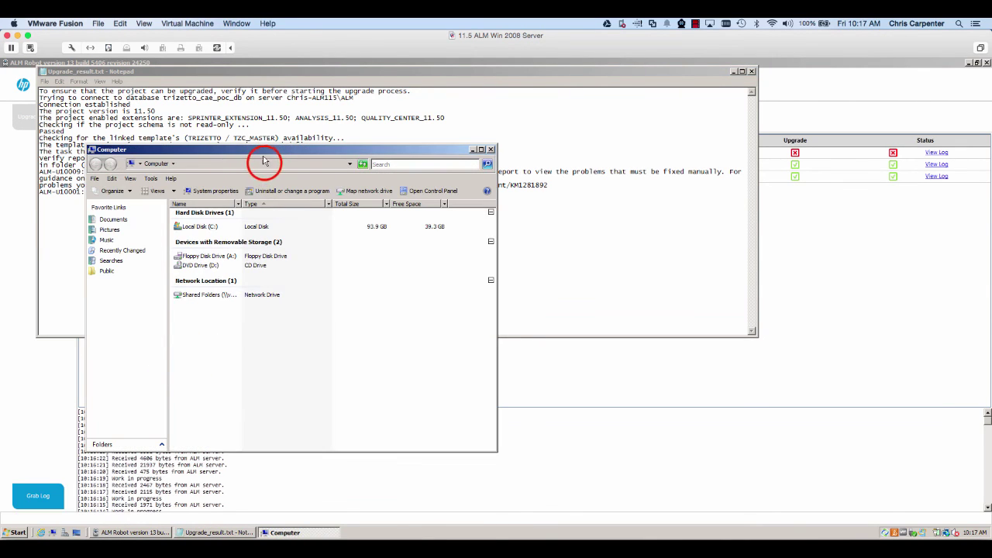
pyautogui.hotkey('ctrl', 'v')
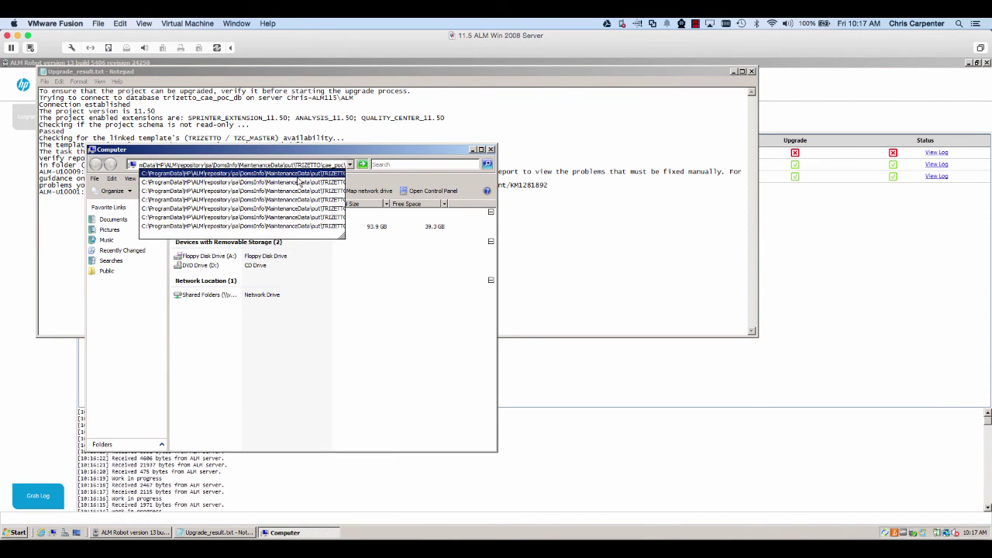
pyautogui.press('Return')
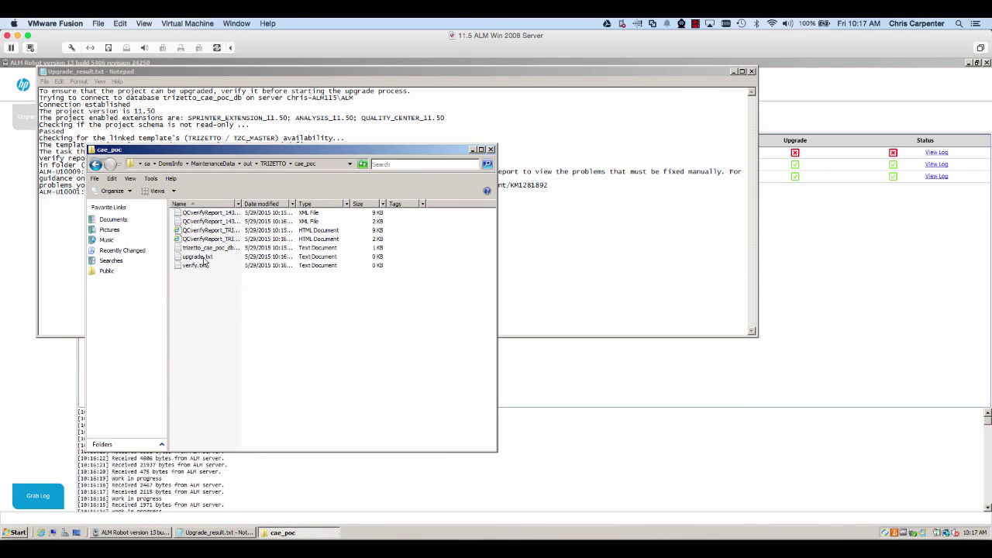
pyautogui.click(210, 230)
pyautogui.click(260, 203)
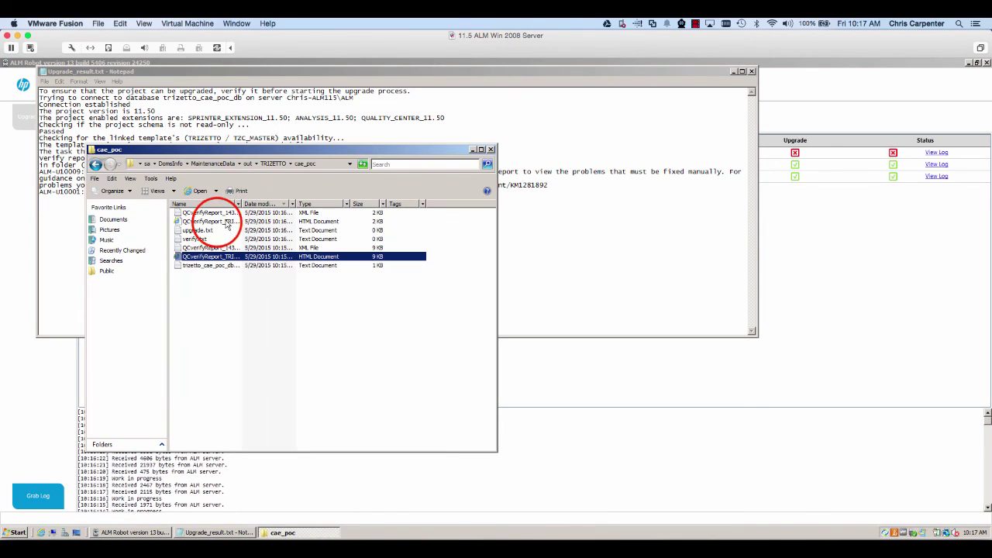
pyautogui.doubleClick(223, 223)
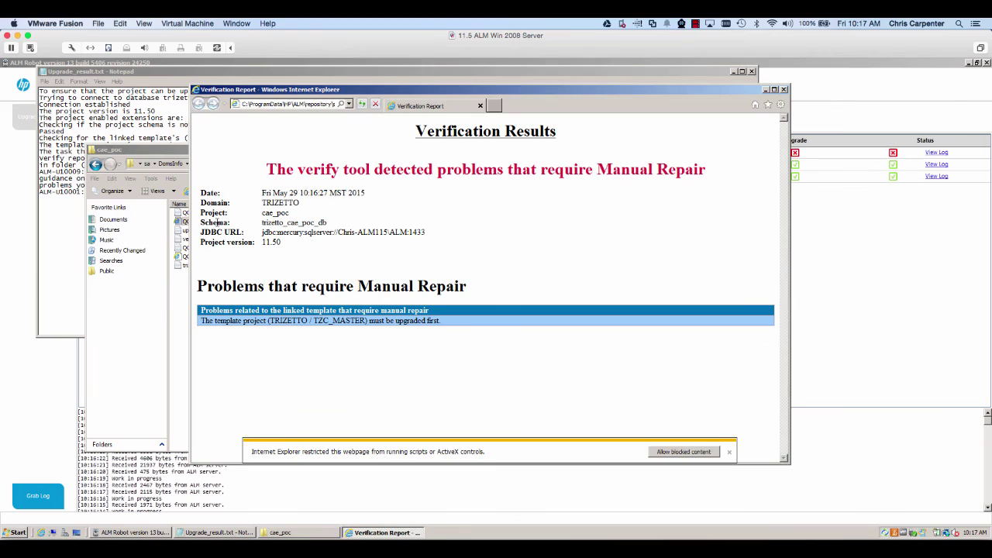
# Step: Highlight the line saying TZC_MASTER must be upgraded first, then close the report, folder and Notepad
pyautogui.click(208, 322)
pyautogui.moveTo(203, 322); pyautogui.dragTo(438, 326)
pyautogui.click(435, 332)
pyautogui.click(482, 106)
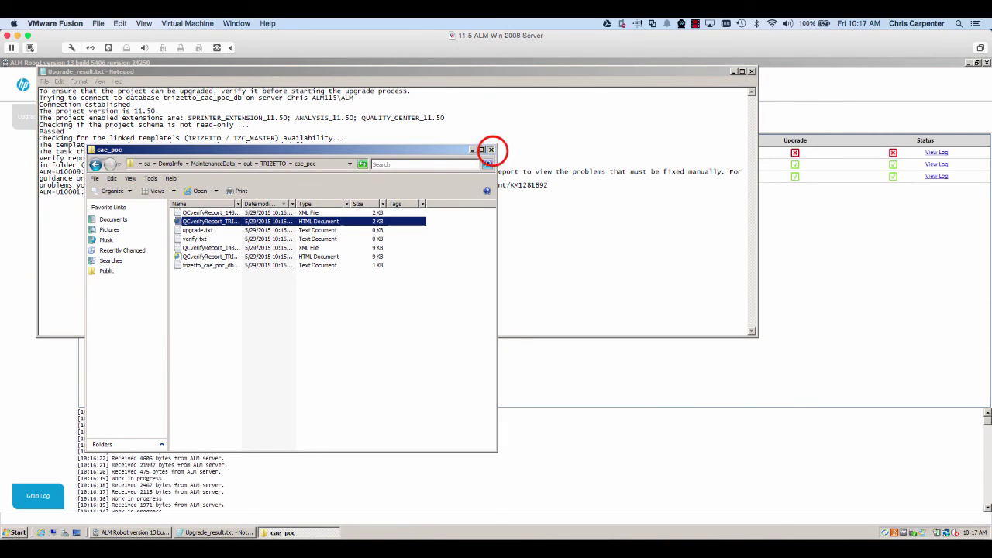
pyautogui.click(490, 148)
pyautogui.click(751, 70)
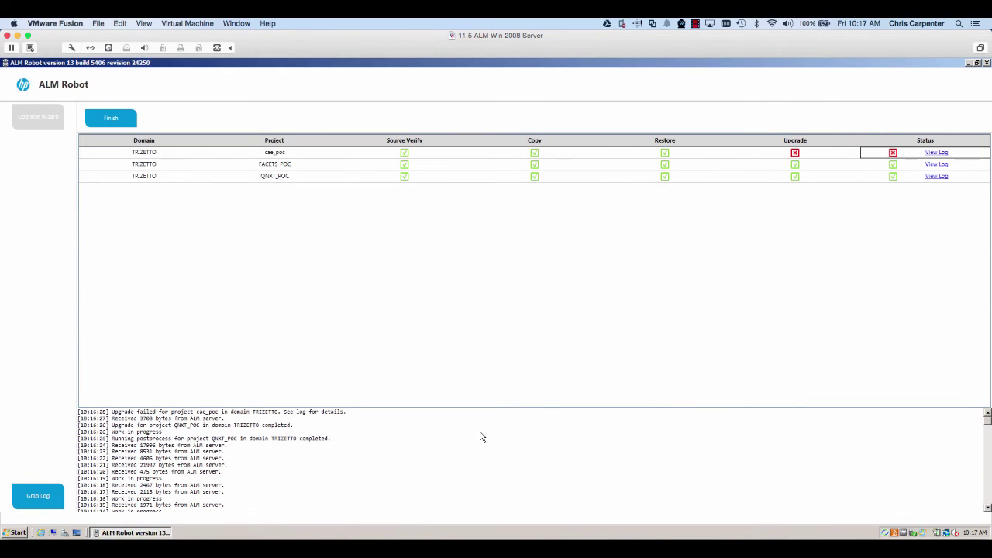
# Step: Finish the run, skip removing FACETS_POC and QNXT_POC from the source, and expand TRAINING
pyautogui.click(87, 411)
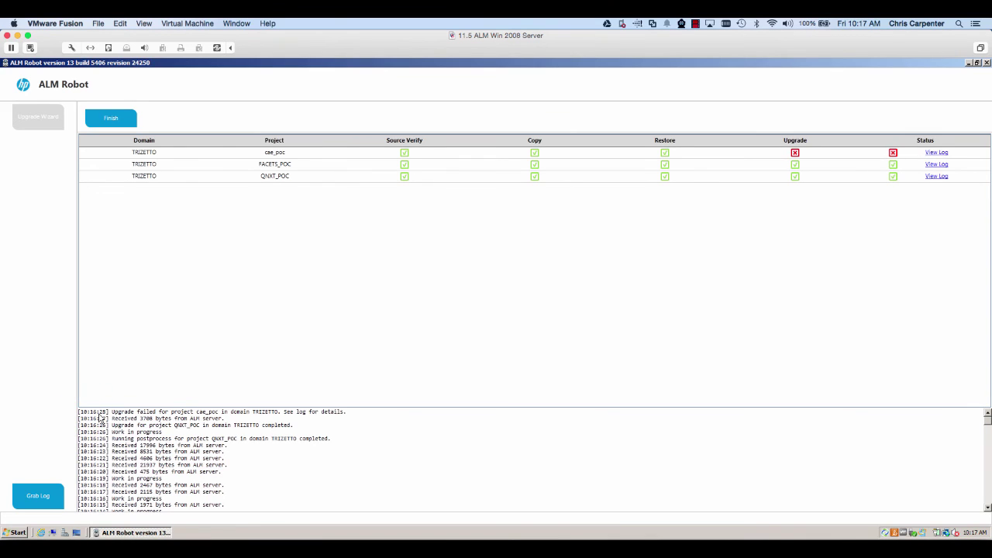
pyautogui.click(984, 420)
pyautogui.moveTo(987, 417); pyautogui.dragTo(986, 504)
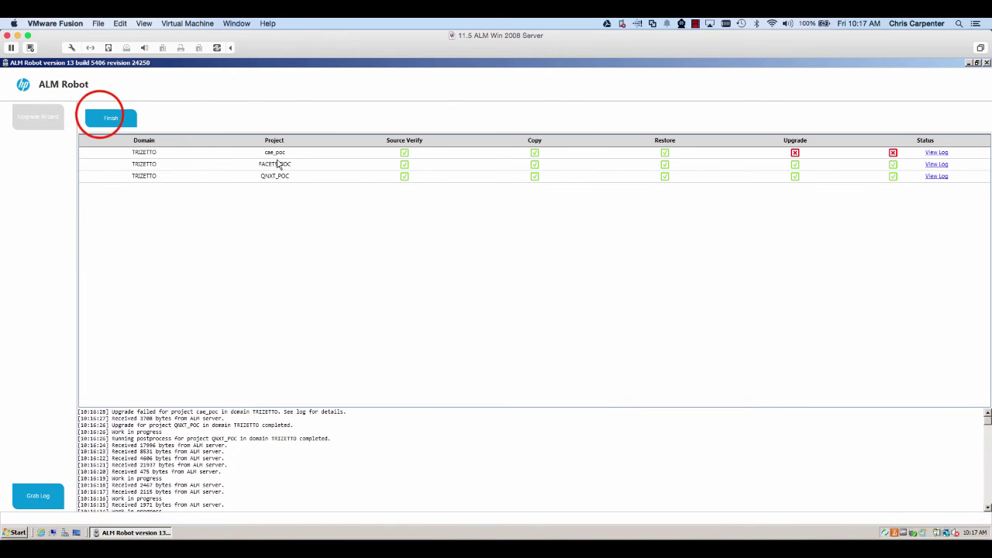
pyautogui.click(111, 117)
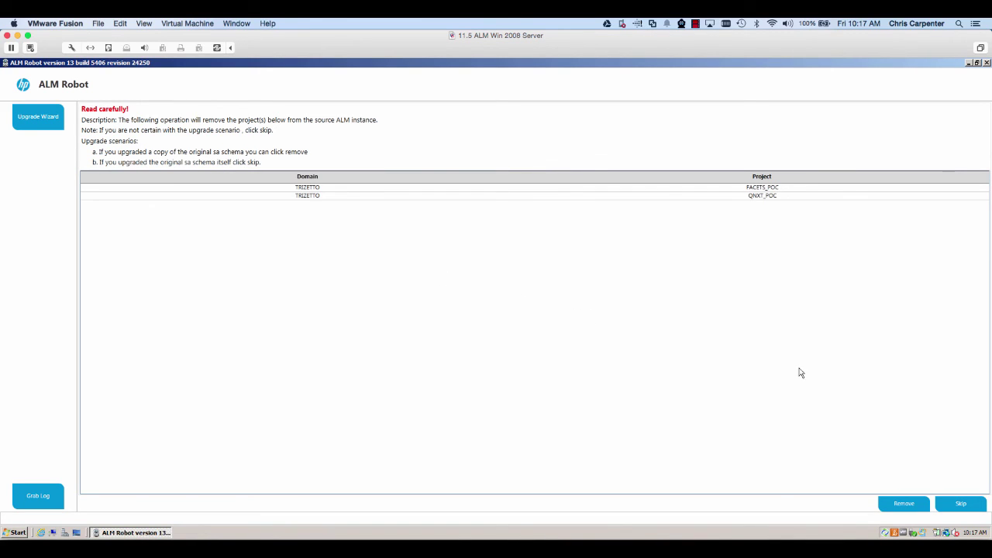
pyautogui.click(940, 504)
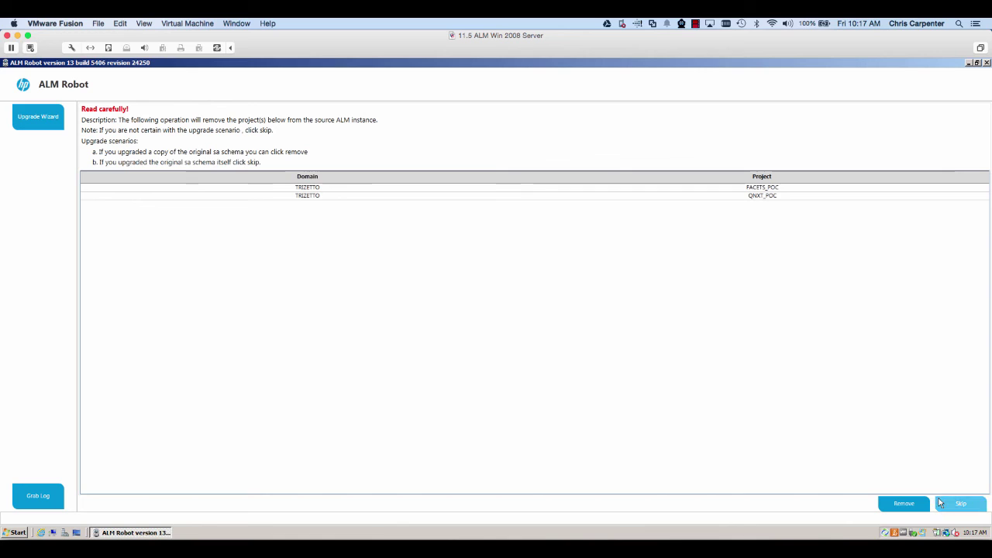
pyautogui.click(944, 503)
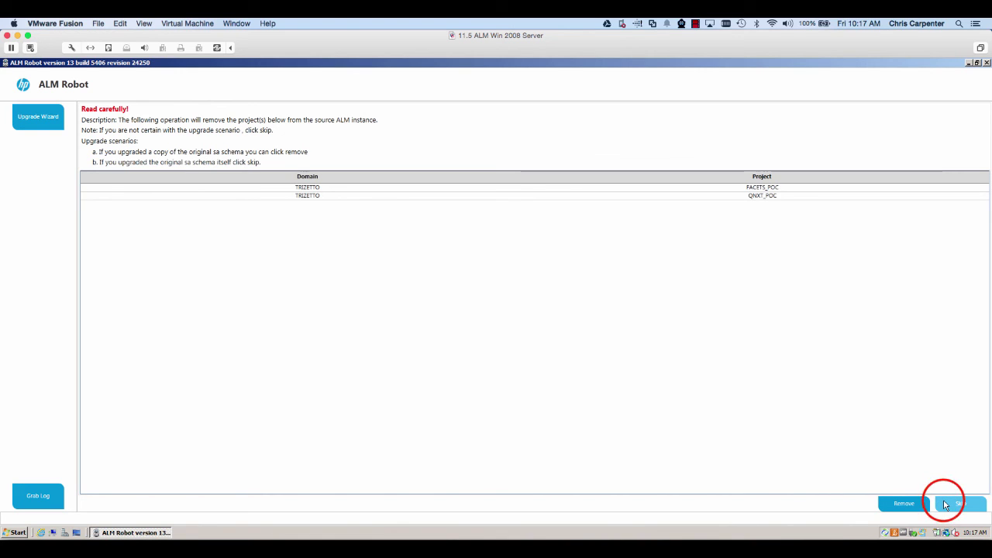
pyautogui.click(93, 179)
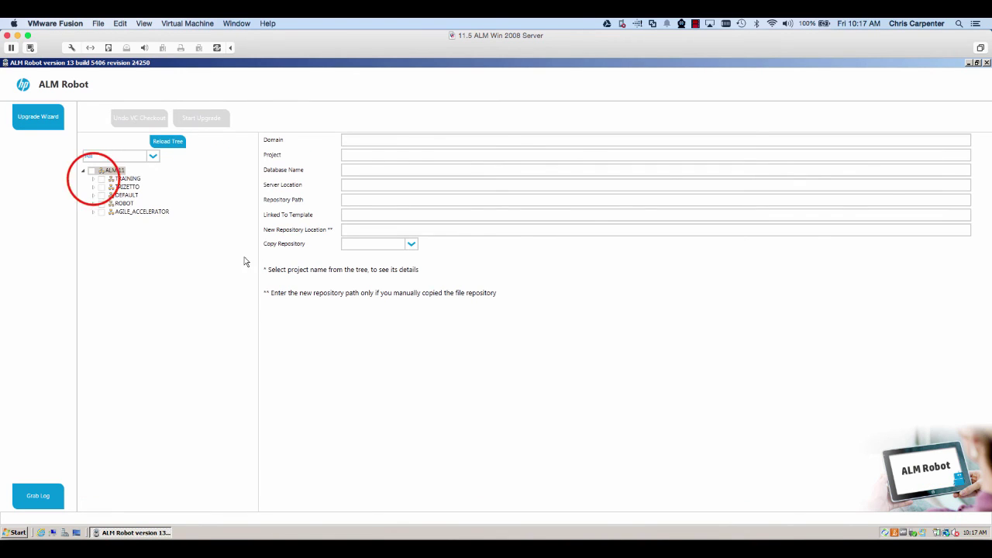
# Step: Select TZC_MASTER in the TRIZETTO domain and run its upgrade past the pre-upgrade checks
pyautogui.click(93, 195)
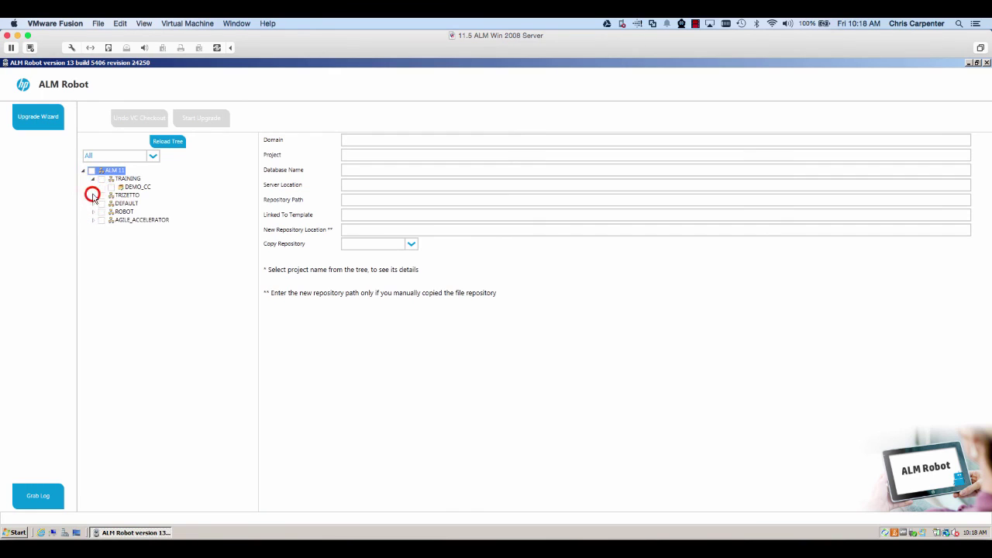
pyautogui.click(111, 228)
pyautogui.click(111, 228)
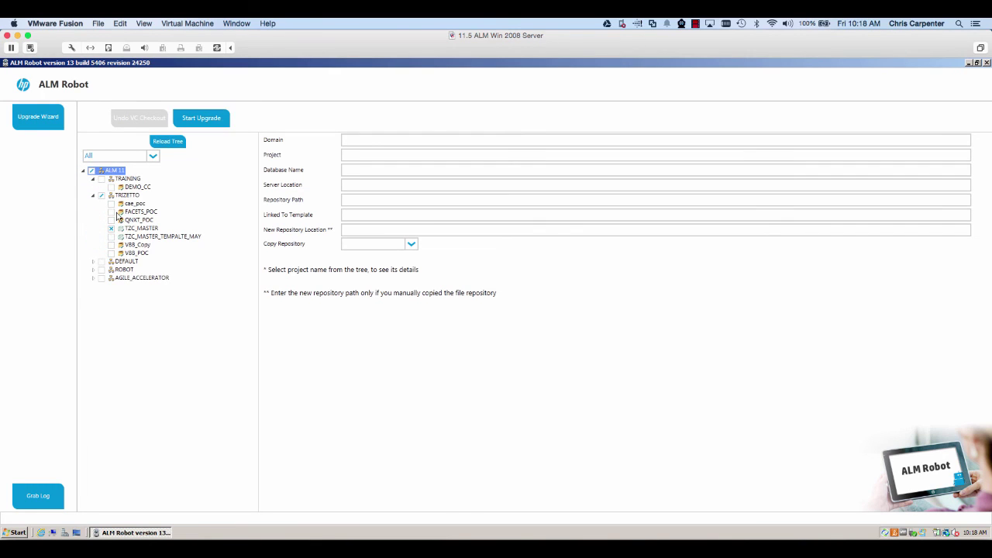
pyautogui.click(191, 124)
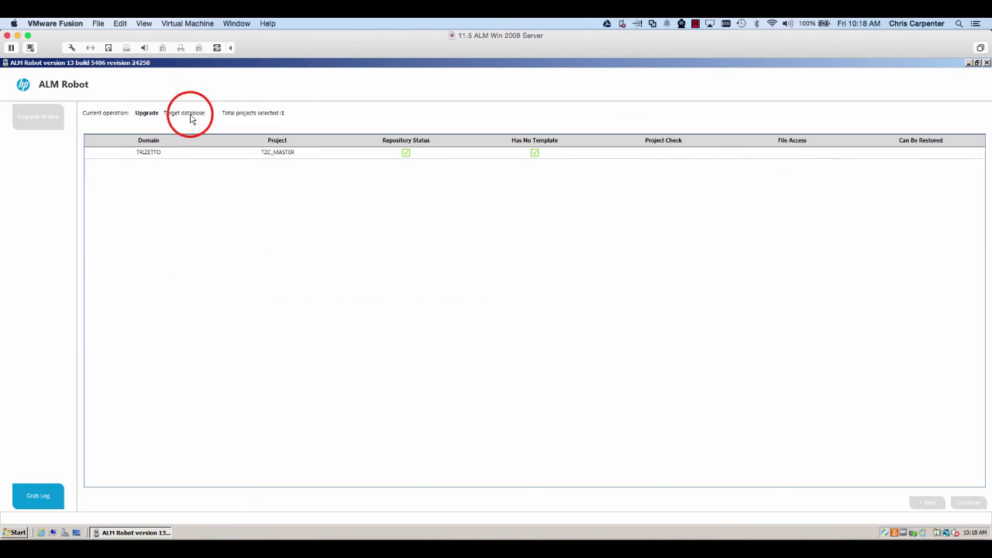
pyautogui.click(970, 502)
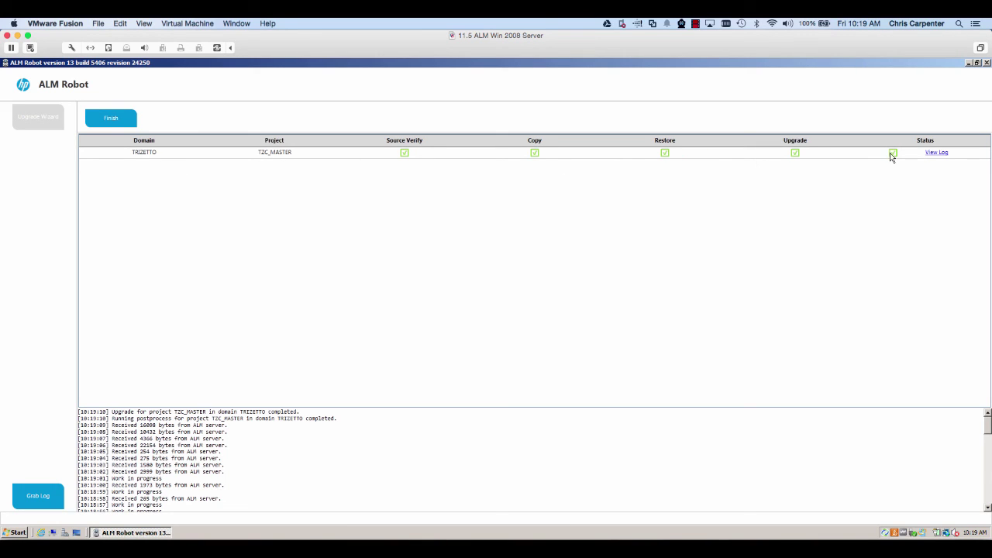
# Step: Finish the TZC_MASTER run keeping it in the source, then upgrade cae_poc with its template marked handled
pyautogui.click(111, 119)
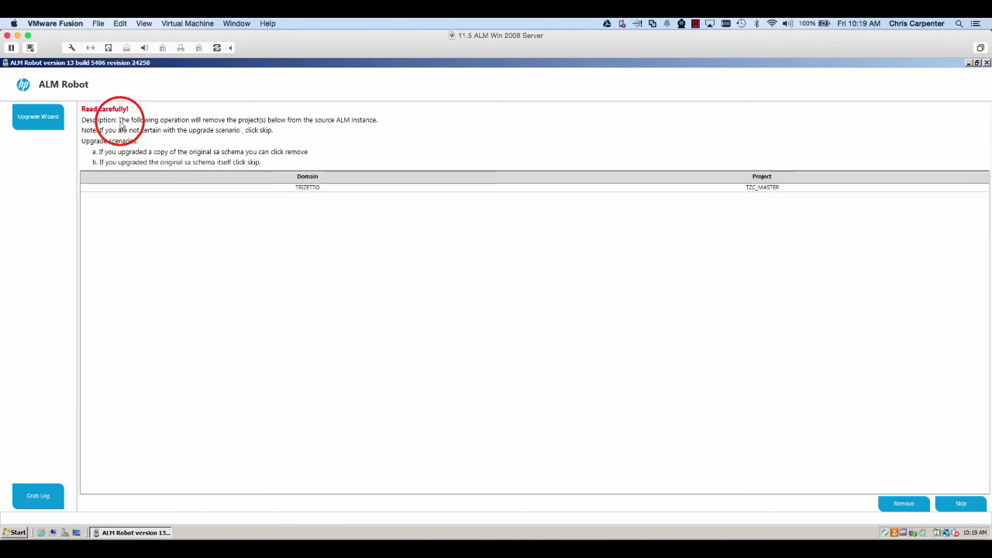
pyautogui.click(960, 503)
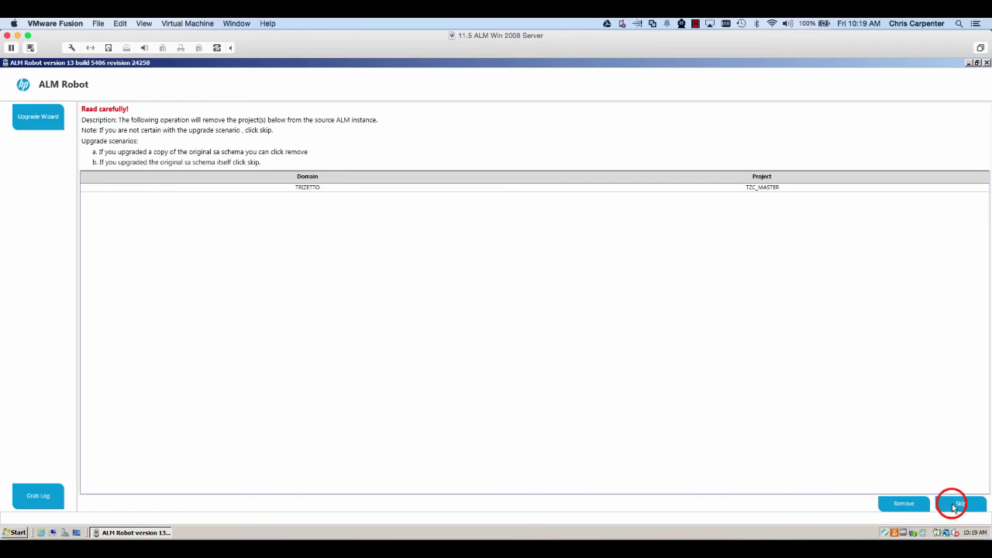
pyautogui.click(93, 187)
pyautogui.click(111, 196)
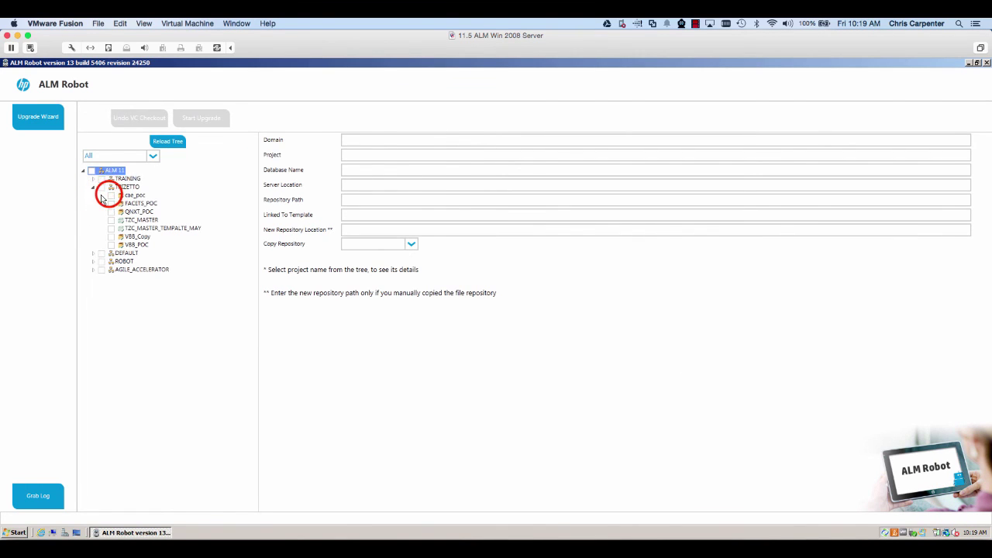
pyautogui.click(201, 118)
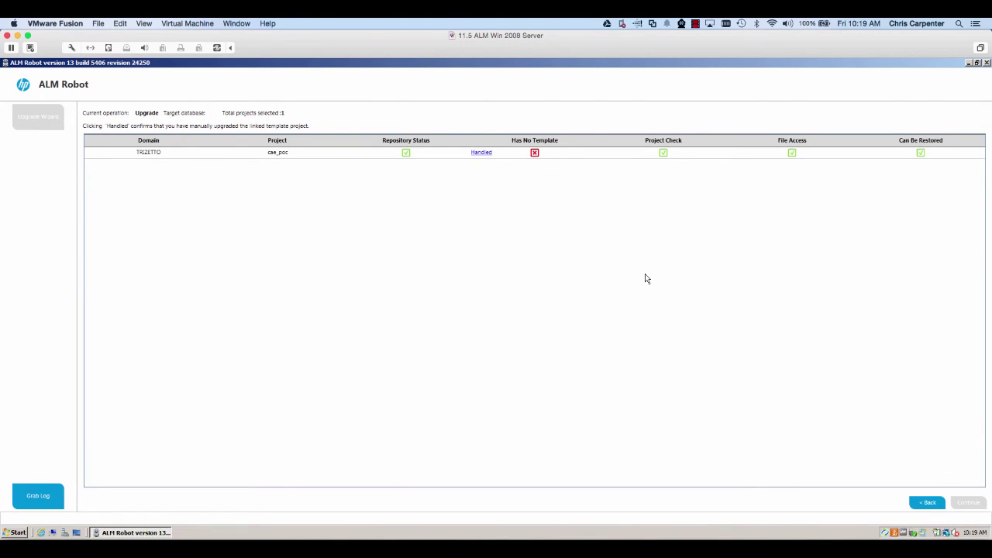
pyautogui.click(482, 153)
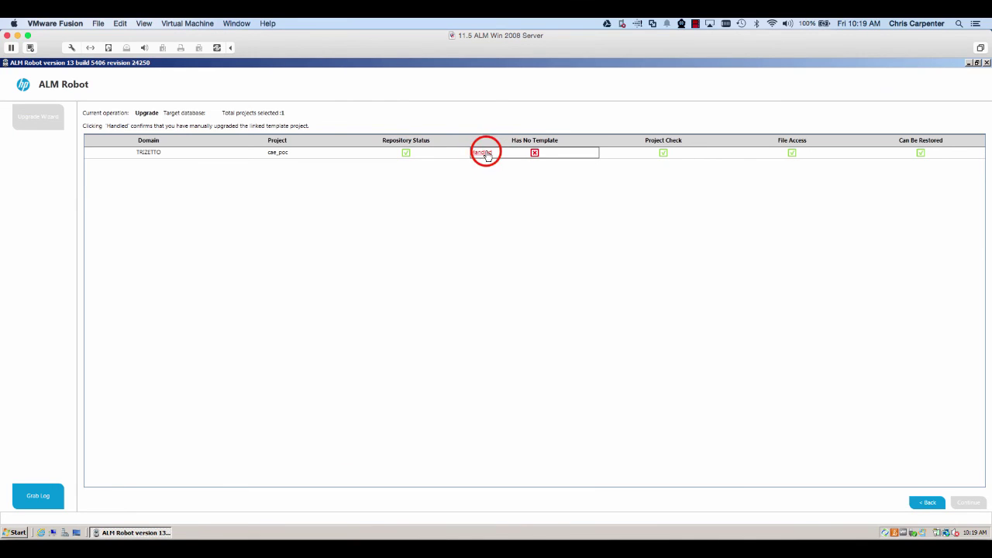
pyautogui.click(958, 503)
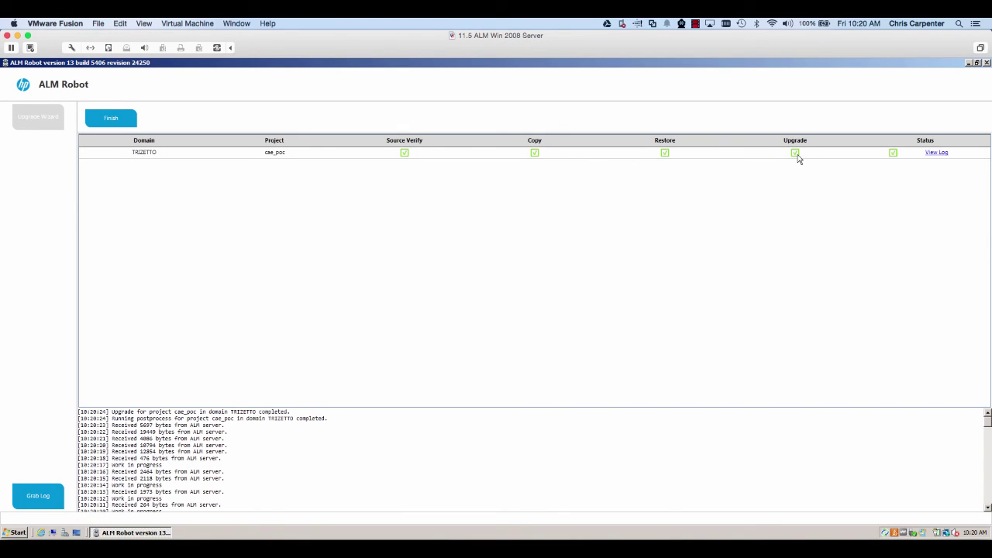
# Step: Close the completed cae_poc run and keep the project in the source ALM 11 instance
pyautogui.click(111, 118)
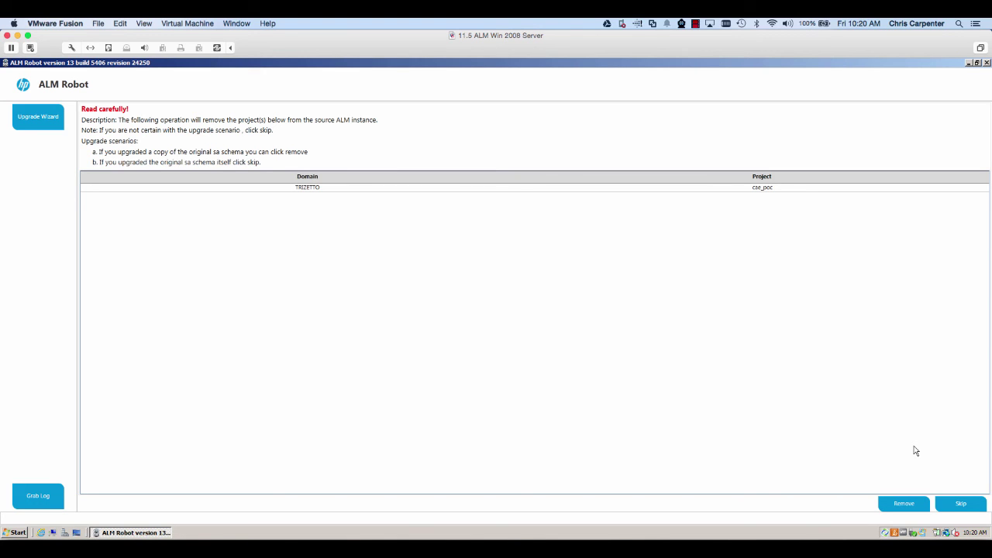
pyautogui.click(946, 504)
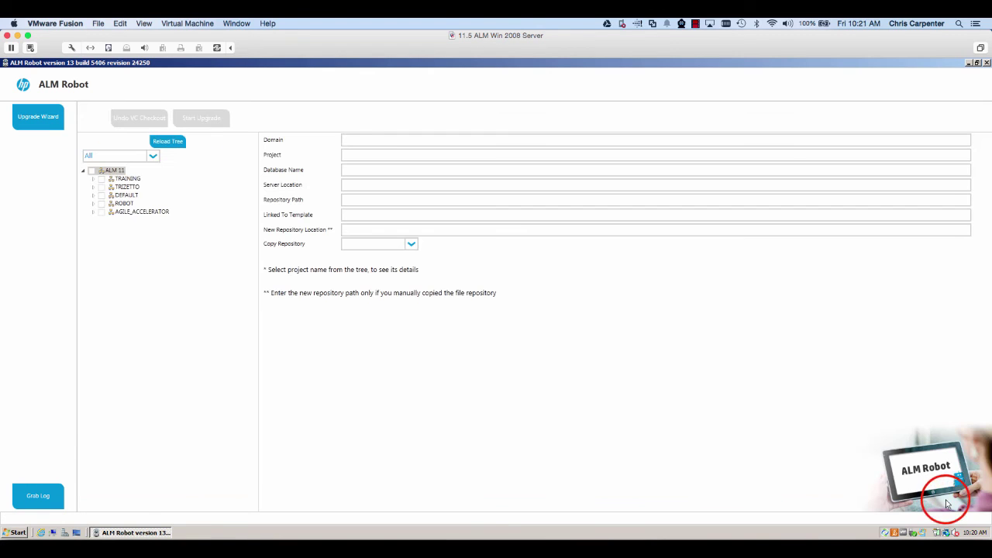